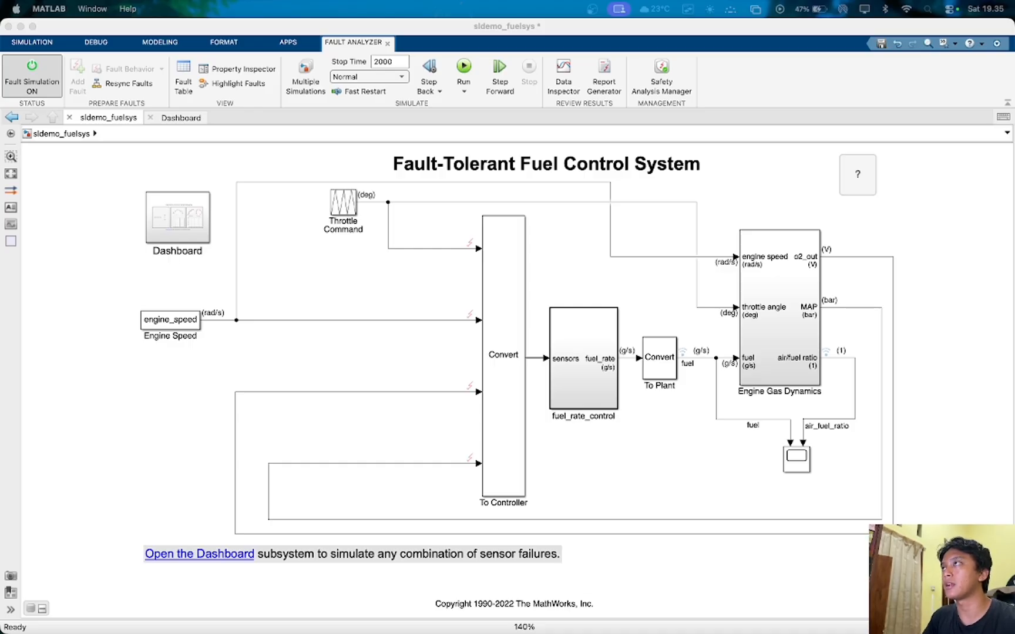
- Switch to the Google Docs report and review the sample model command, the original Fuel Control System diagram, and the Remove the Faults section
{"action": "left_click_drag", "start_coordinate": [475, 0], "coordinate": [508, 69]}
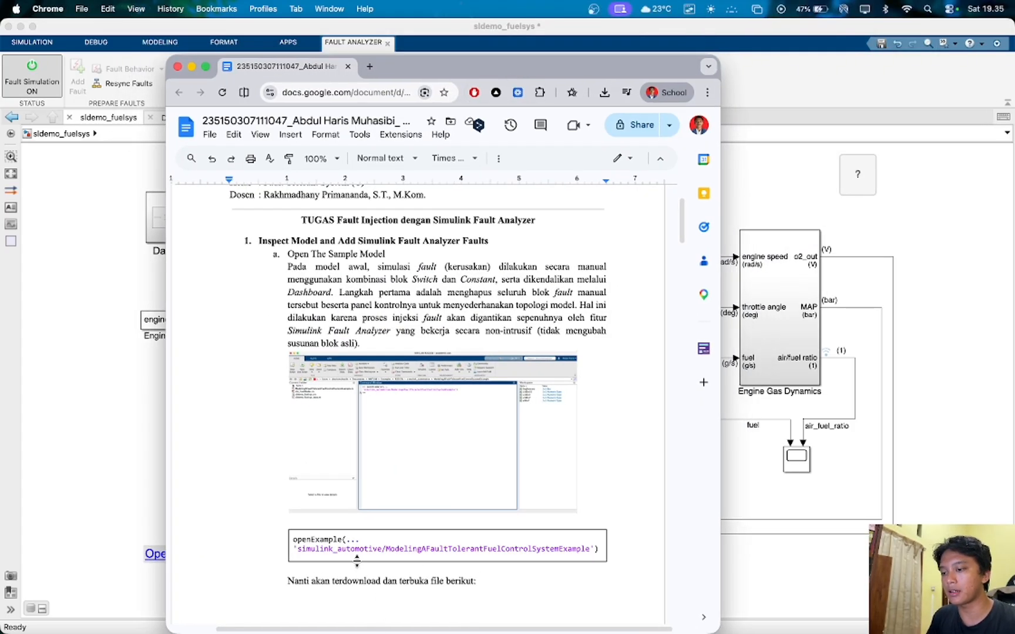
{"action": "scroll", "coordinate": [352, 558], "scroll_direction": "up", "scroll_amount": 5}
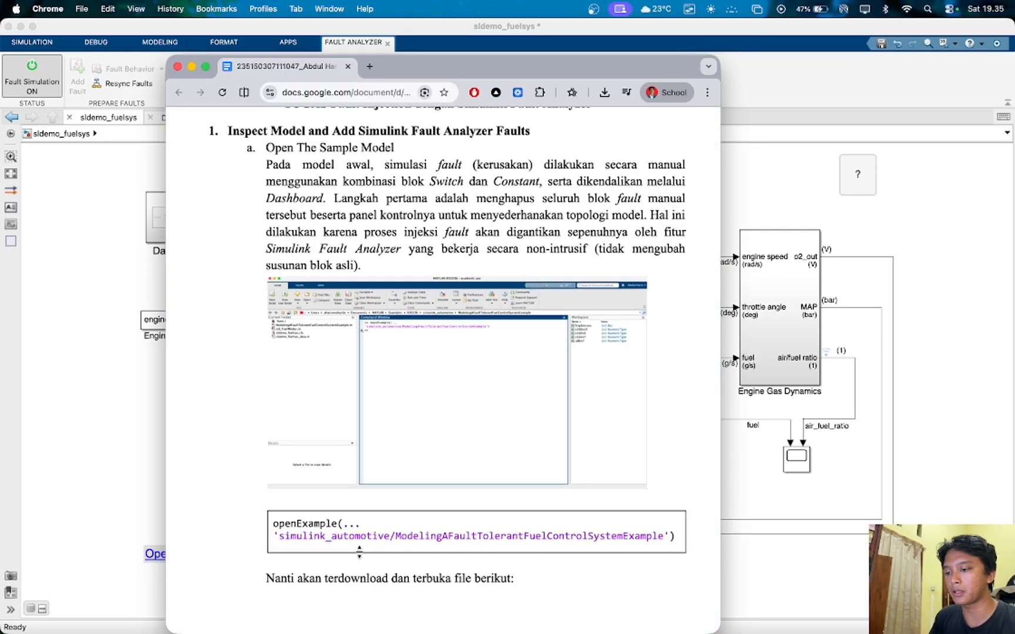
{"action": "scroll", "coordinate": [370, 541], "scroll_direction": "right", "scroll_amount": 3}
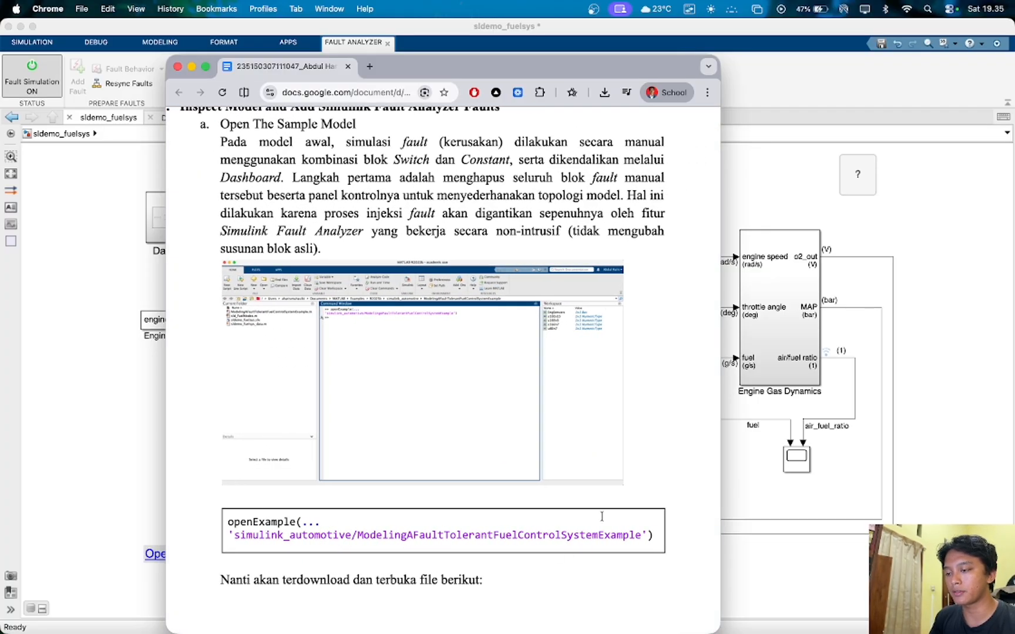
{"action": "scroll", "coordinate": [589, 522], "scroll_direction": "down", "scroll_amount": 2}
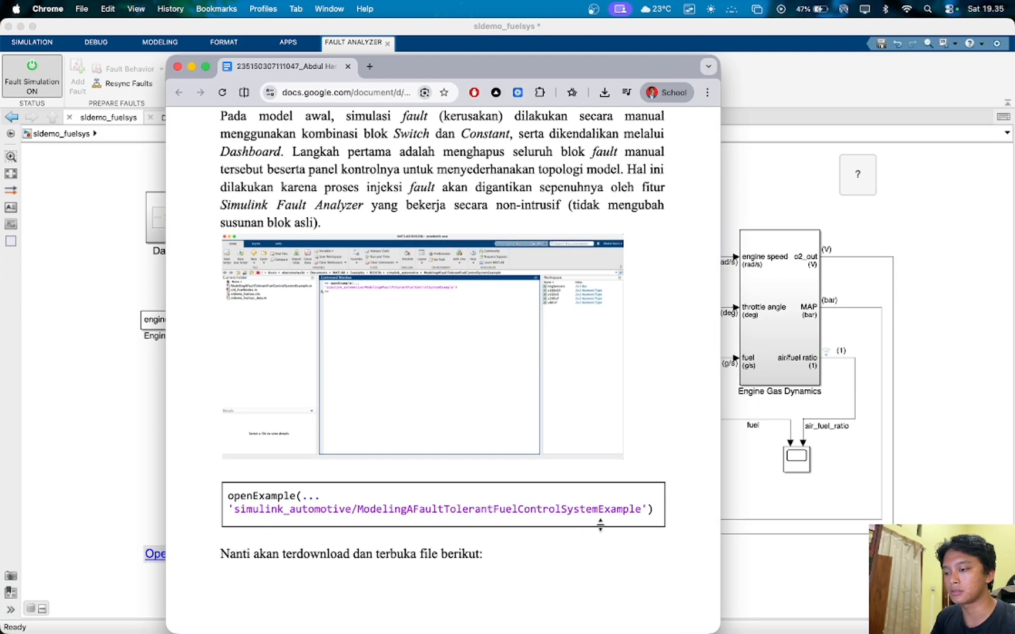
{"action": "scroll", "coordinate": [337, 502], "scroll_direction": "down", "scroll_amount": 2}
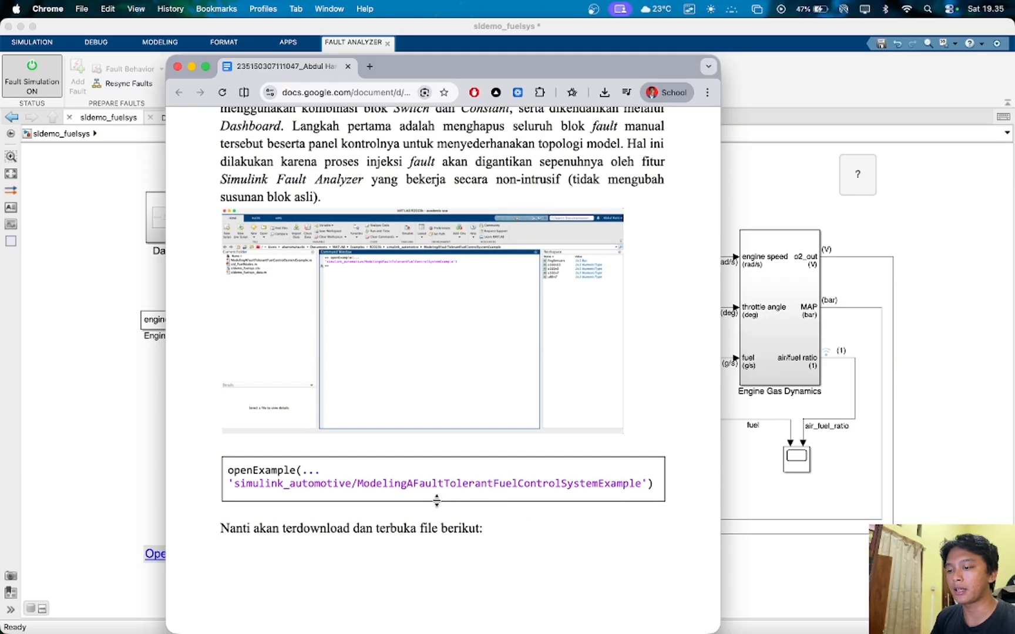
{"action": "scroll", "coordinate": [407, 470], "scroll_direction": "down", "scroll_amount": 10}
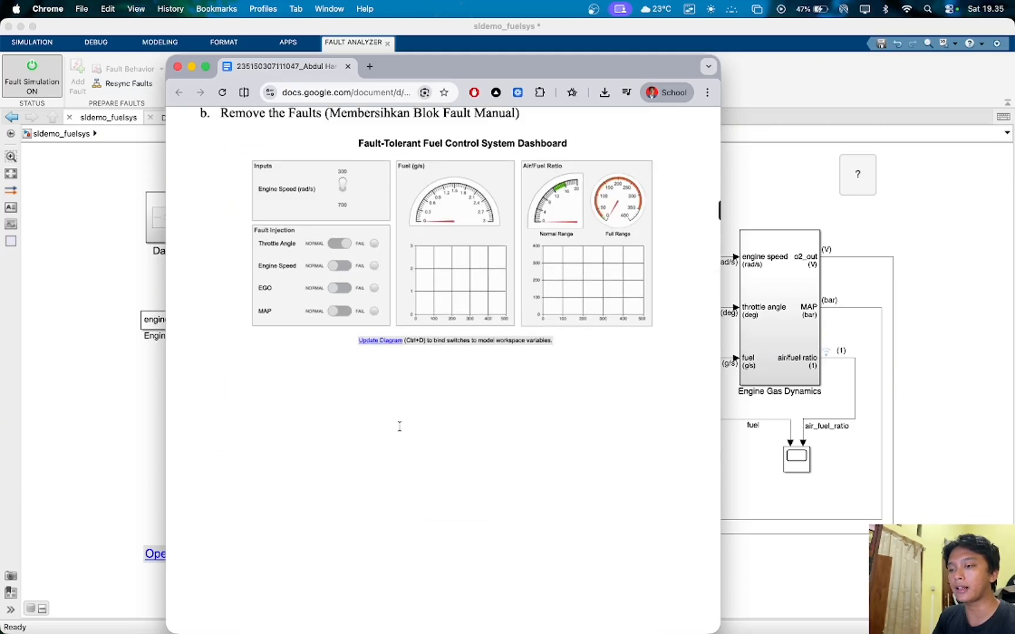
{"action": "scroll", "coordinate": [405, 428], "scroll_direction": "up", "scroll_amount": 4}
{"action": "scroll", "coordinate": [410, 426], "scroll_direction": "up", "scroll_amount": 10}
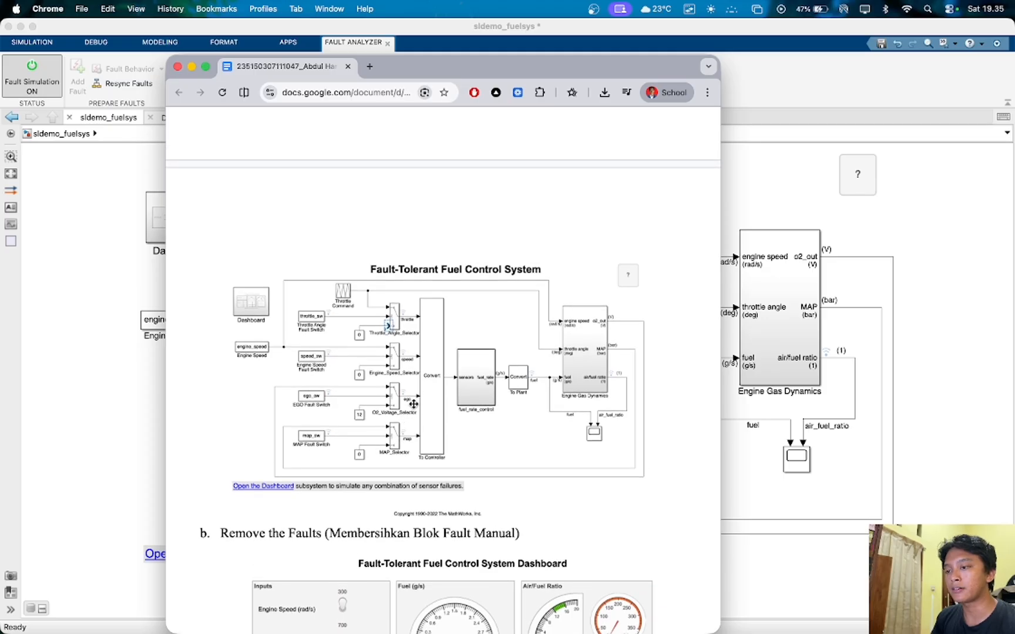
{"action": "scroll", "coordinate": [458, 365], "scroll_direction": "up", "scroll_amount": 3}
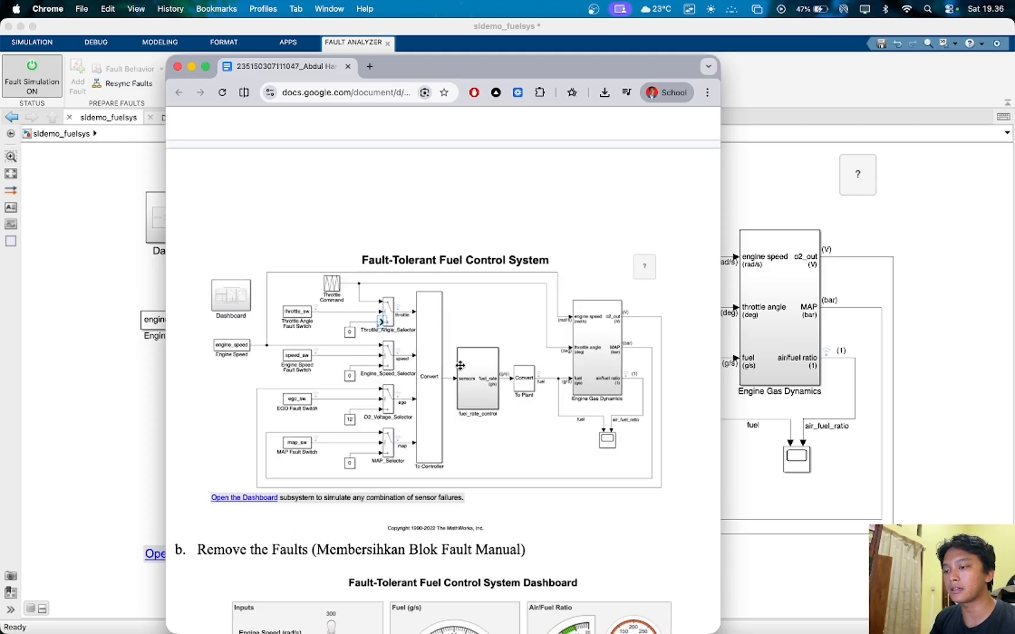
{"action": "scroll", "coordinate": [460, 365], "scroll_direction": "up", "scroll_amount": 3}
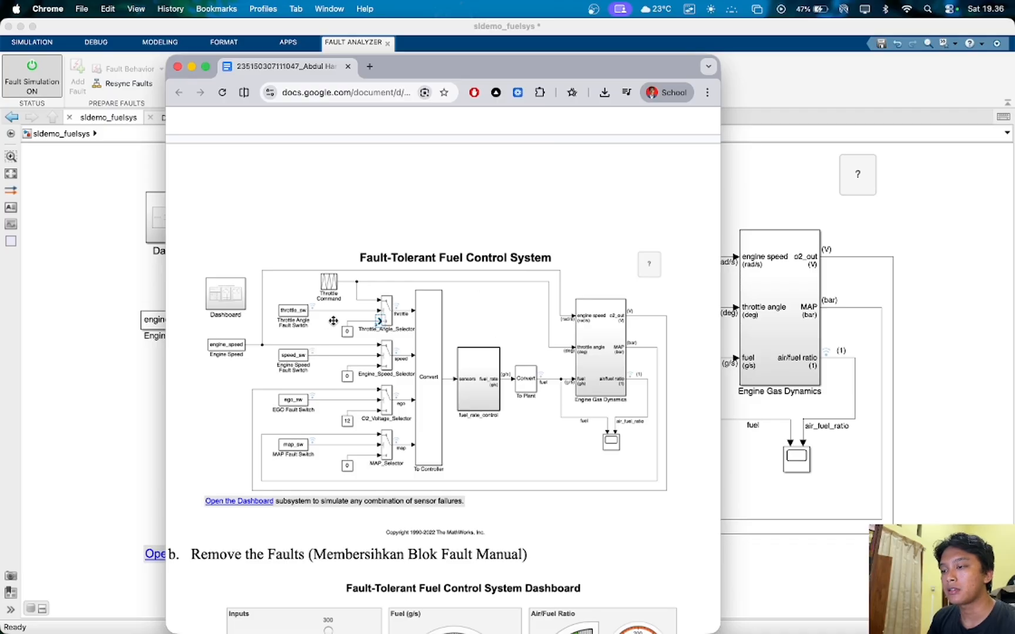
{"action": "scroll", "coordinate": [342, 314], "scroll_direction": "down", "scroll_amount": 1}
{"action": "scroll", "coordinate": [342, 315], "scroll_direction": "up", "scroll_amount": 2}
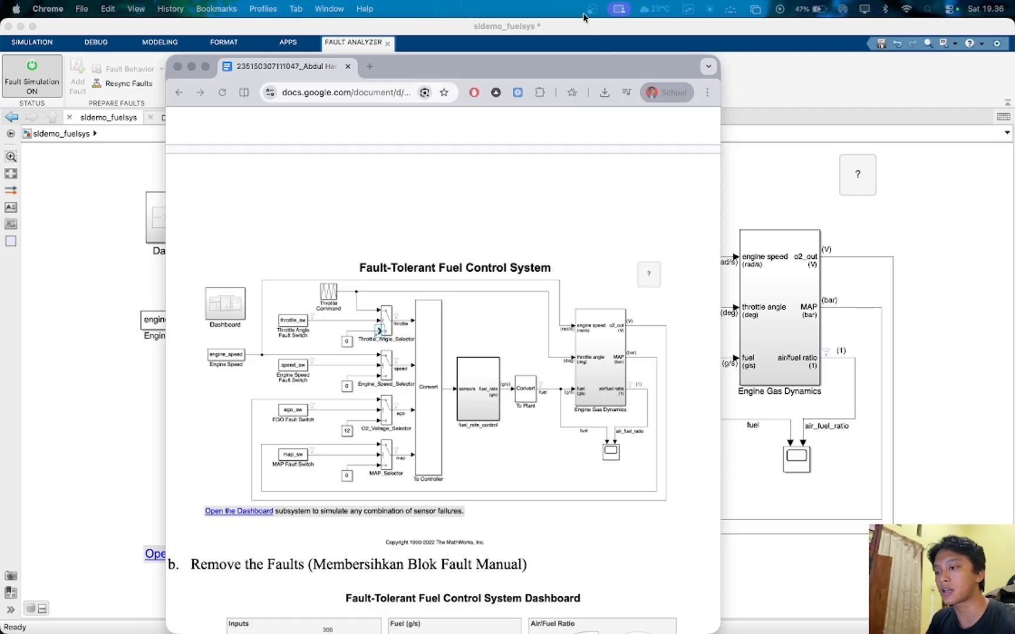
{"action": "scroll", "coordinate": [439, 297], "scroll_direction": "down", "scroll_amount": 1}
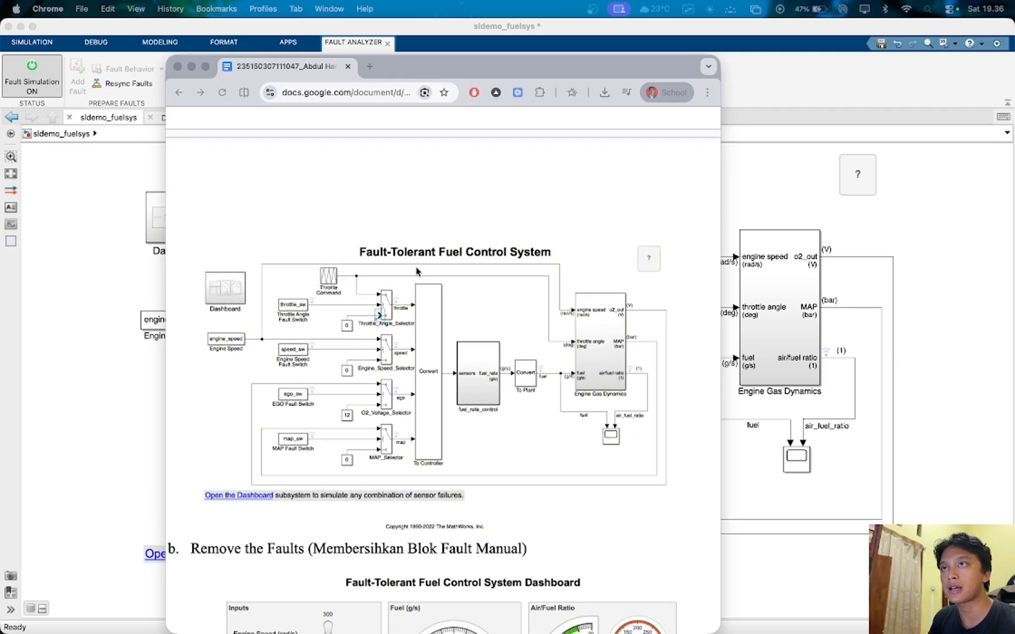
- Switch back to the sldemo_fuelsys model in Simulink, view its Dashboard subsystem, and return to the top-level diagram
{"action": "left_click", "coordinate": [973, 311]}
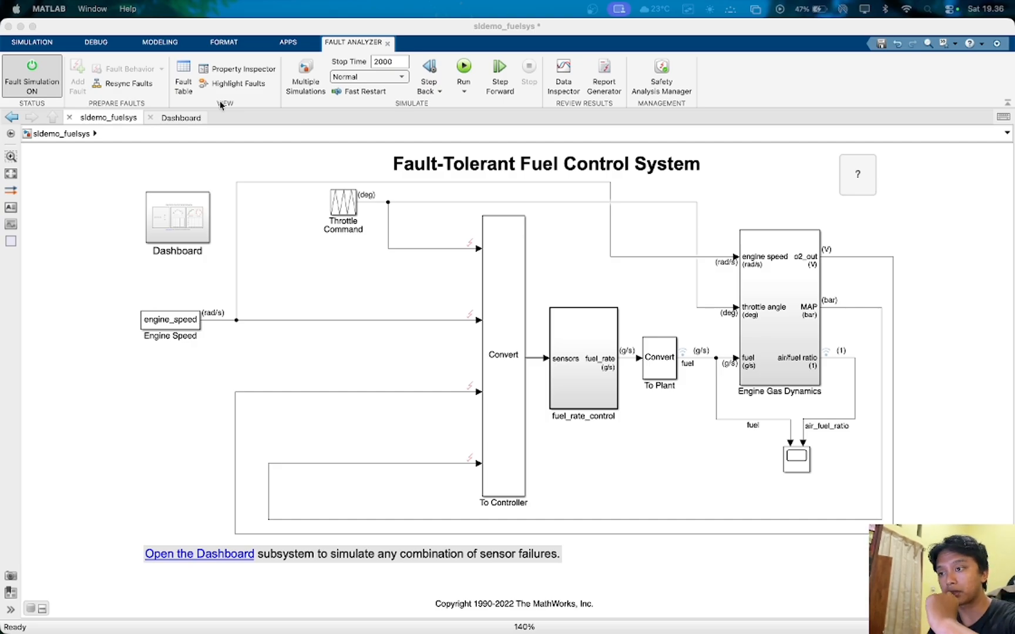
{"action": "left_click", "coordinate": [163, 116]}
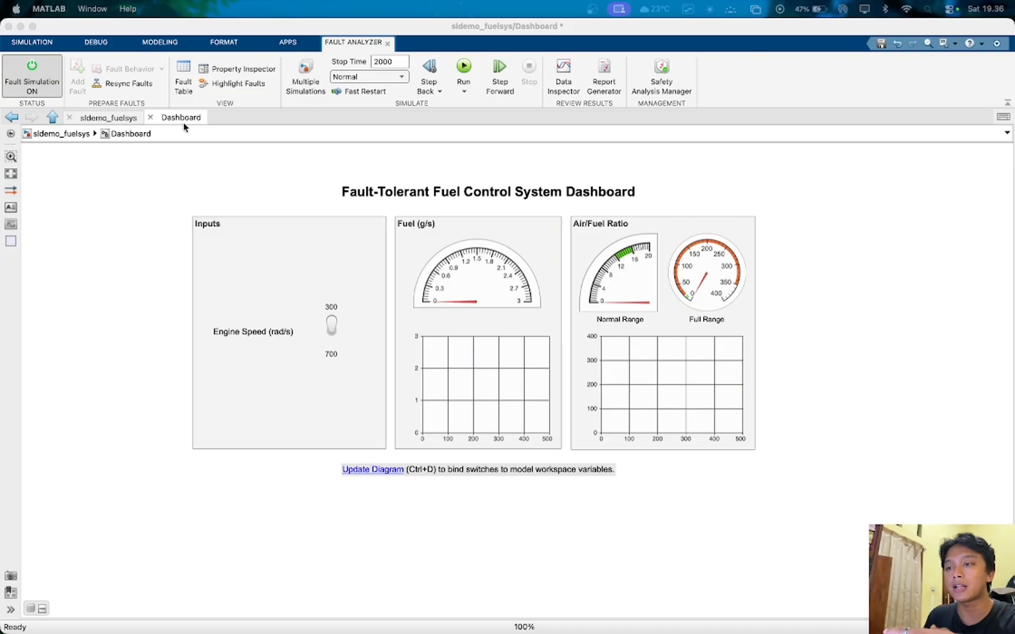
{"action": "left_click", "coordinate": [112, 117]}
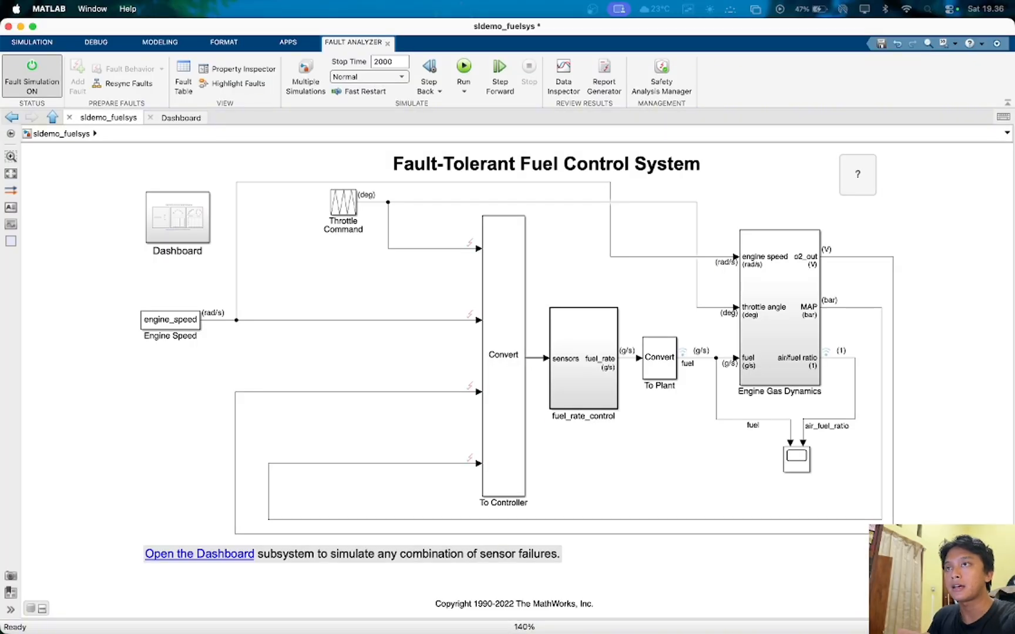
- Highlight the Throttle Command signal and the sensor feedback signals feeding the To Controller block
{"action": "left_click", "coordinate": [377, 202]}
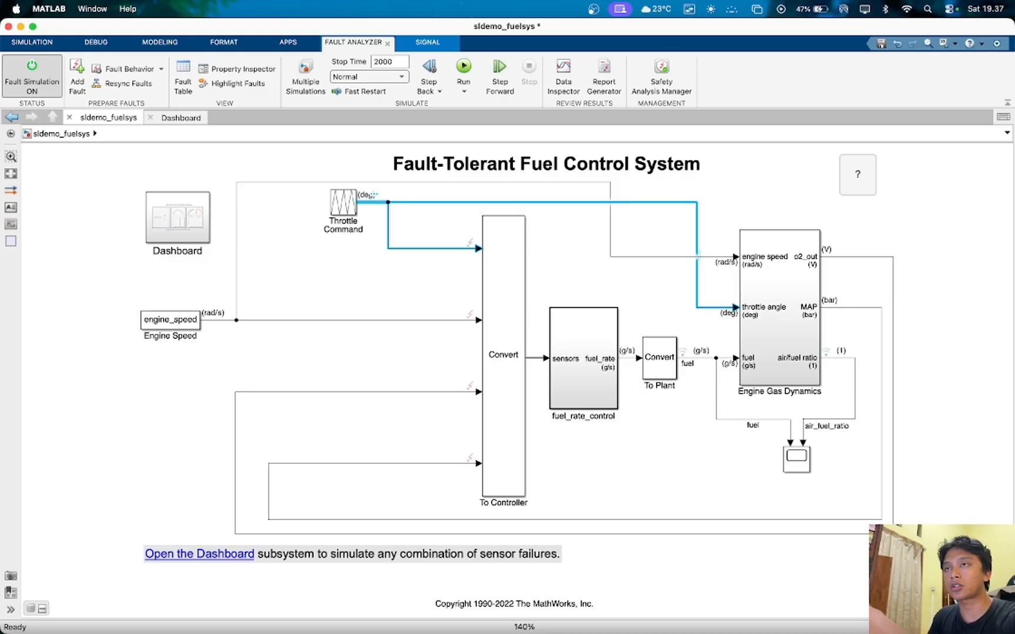
{"action": "left_click", "coordinate": [371, 208]}
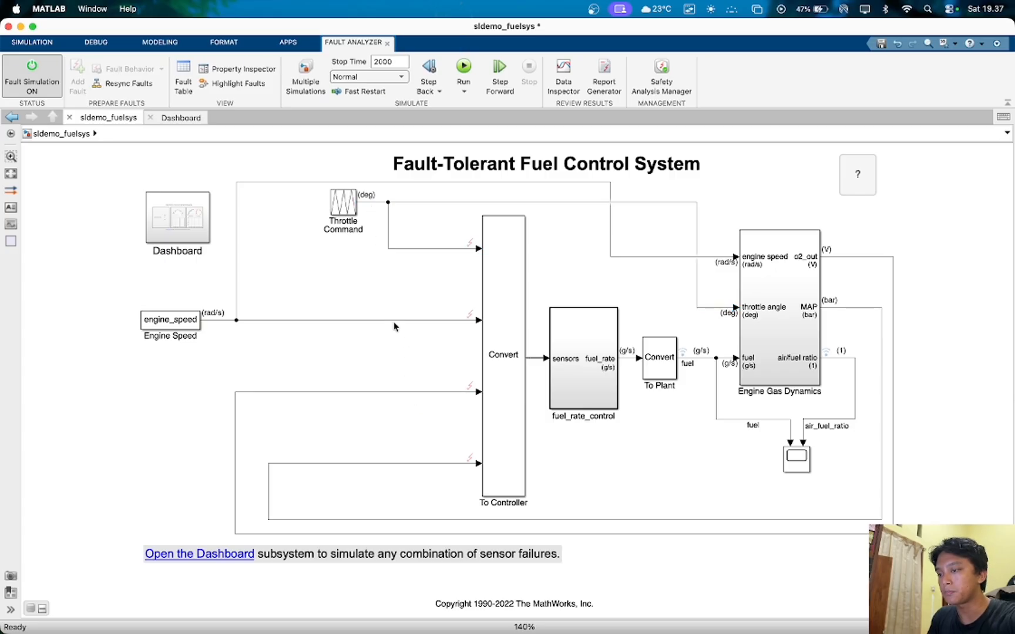
{"action": "left_click", "coordinate": [409, 463]}
{"action": "left_click", "coordinate": [414, 394]}
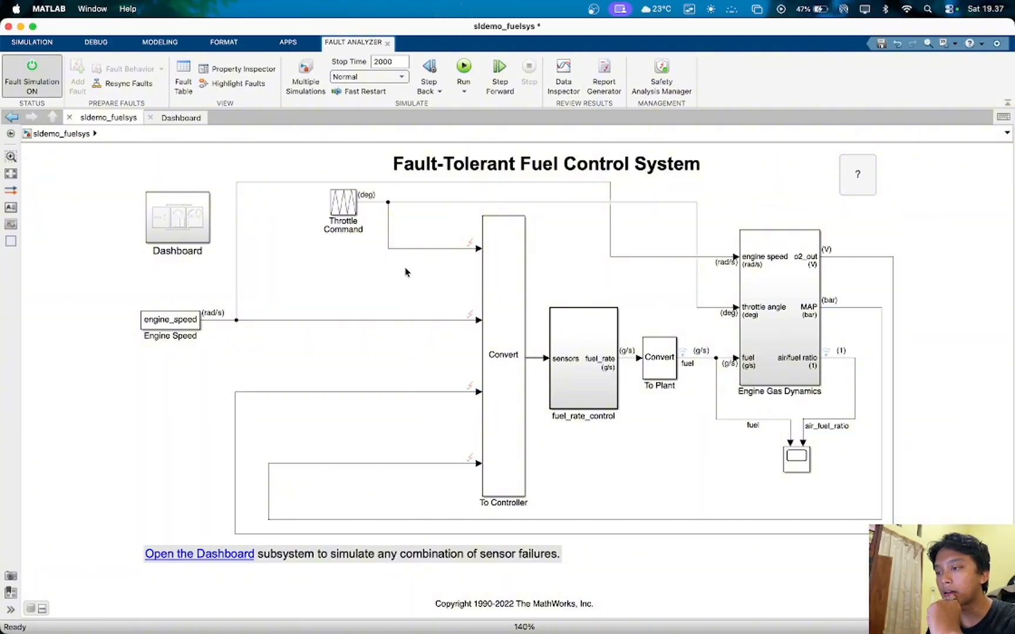
- Try to add an always-on Stuck-at-Ground fault named Out1_fault to To Controller/Inport/1 on the throttle signal
{"action": "left_click", "coordinate": [411, 248]}
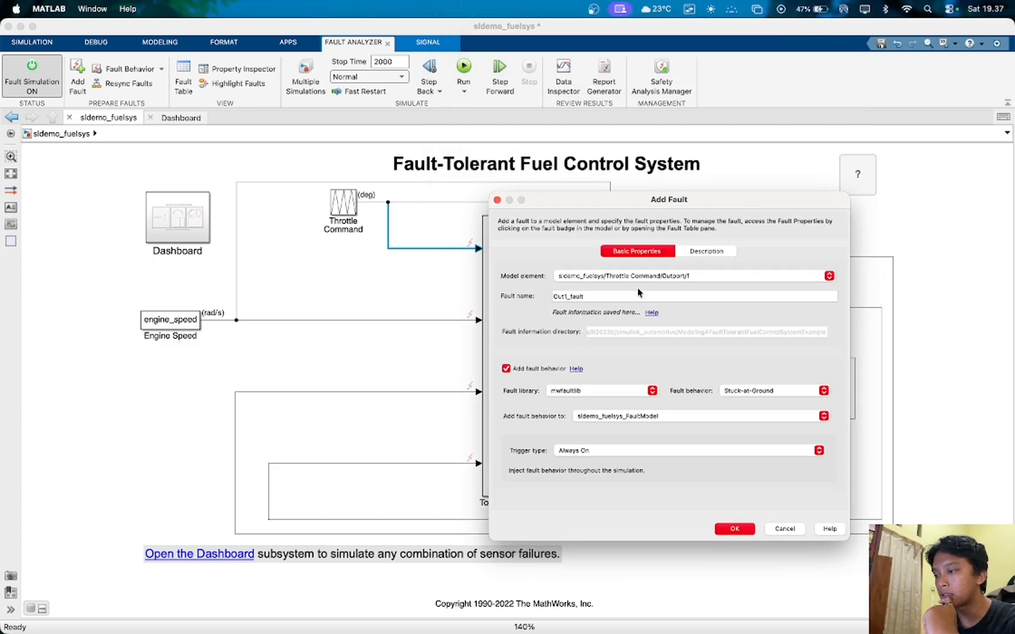
{"action": "left_click", "coordinate": [632, 276]}
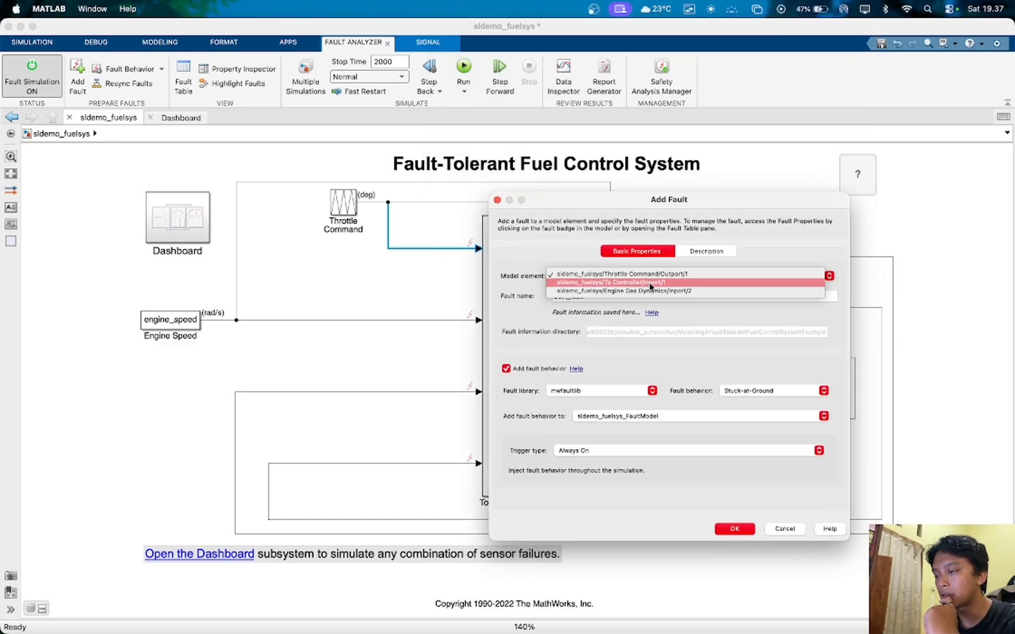
{"action": "left_click", "coordinate": [648, 286]}
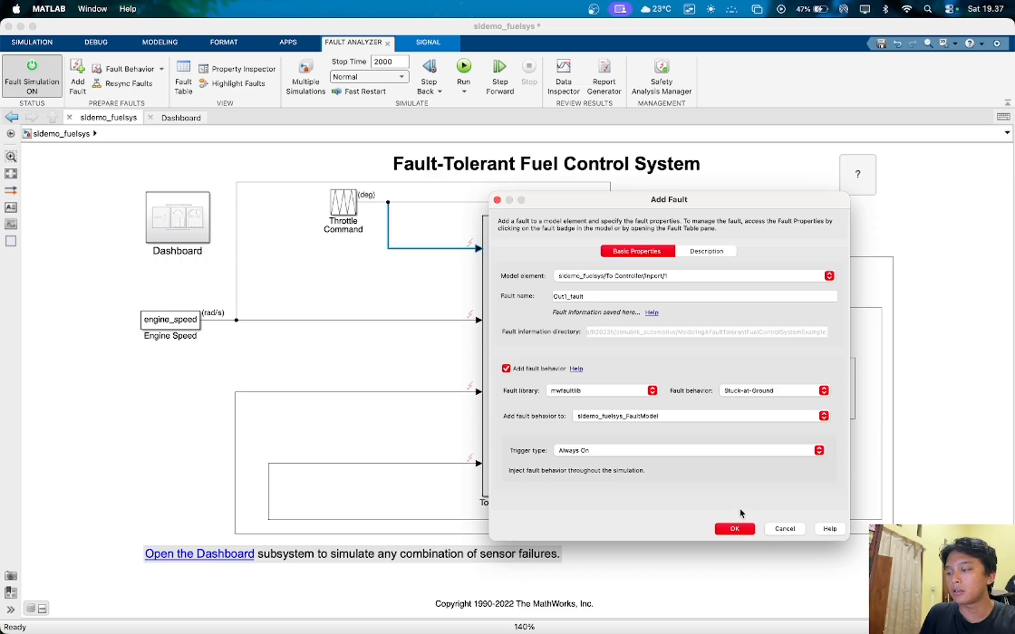
{"action": "left_click", "coordinate": [734, 529]}
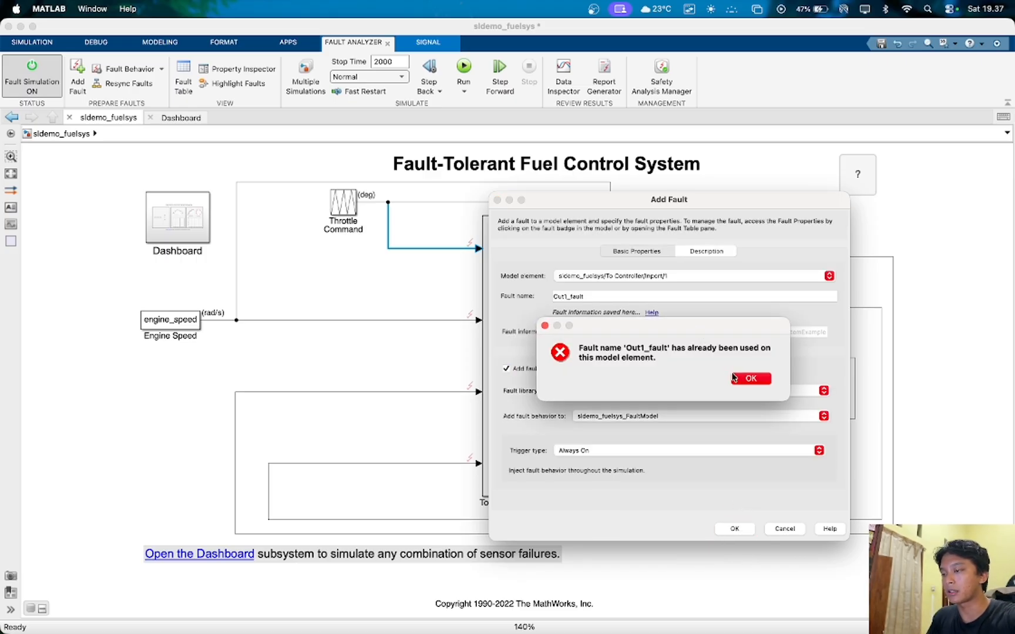
{"action": "left_click", "coordinate": [750, 379]}
{"action": "left_click", "coordinate": [674, 279]}
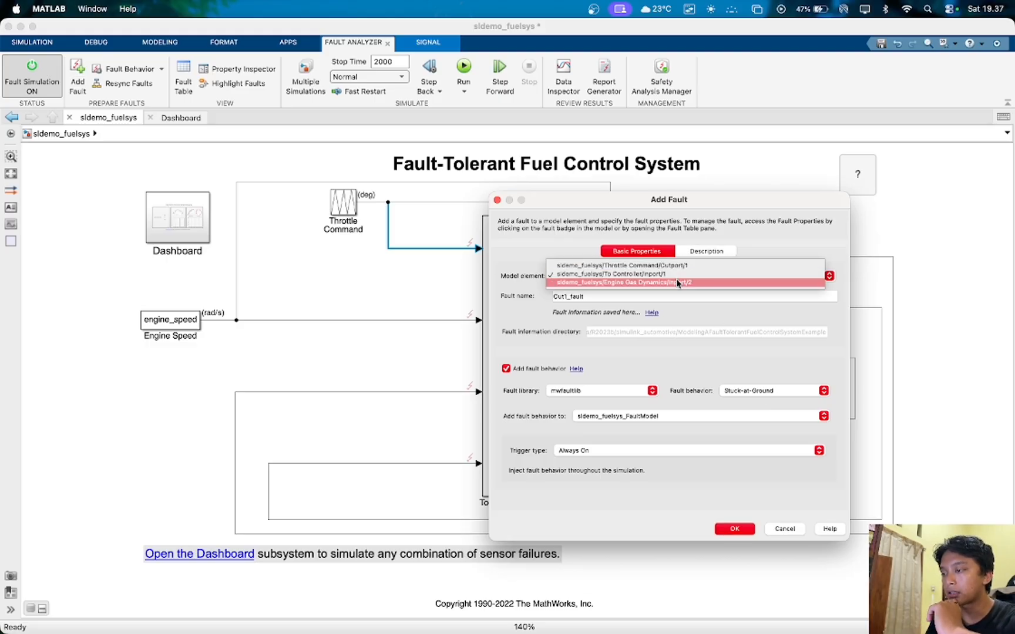
{"action": "left_click", "coordinate": [675, 272]}
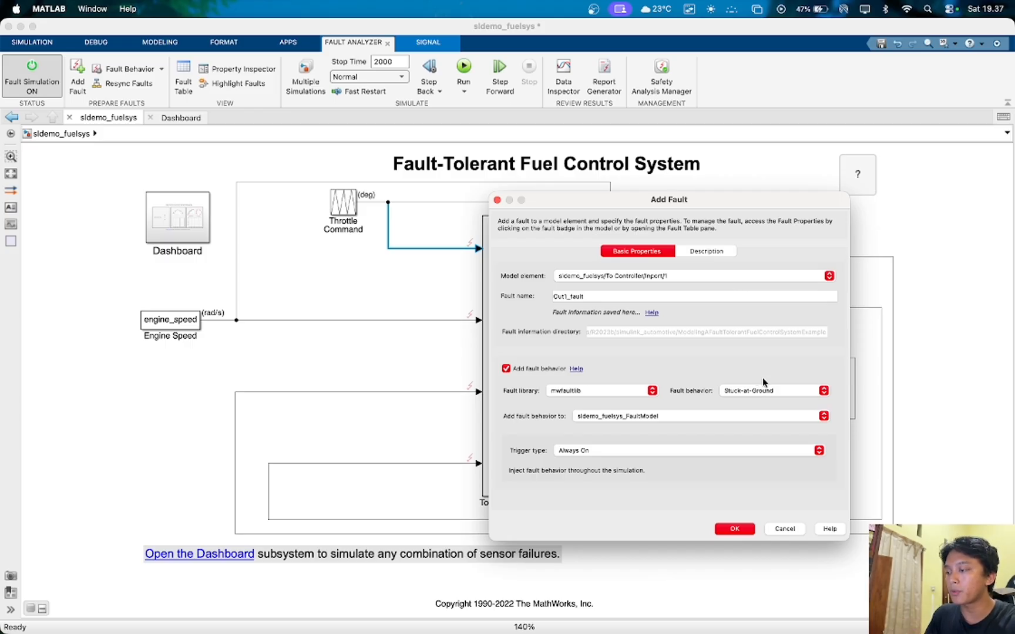
{"action": "left_click", "coordinate": [782, 529]}
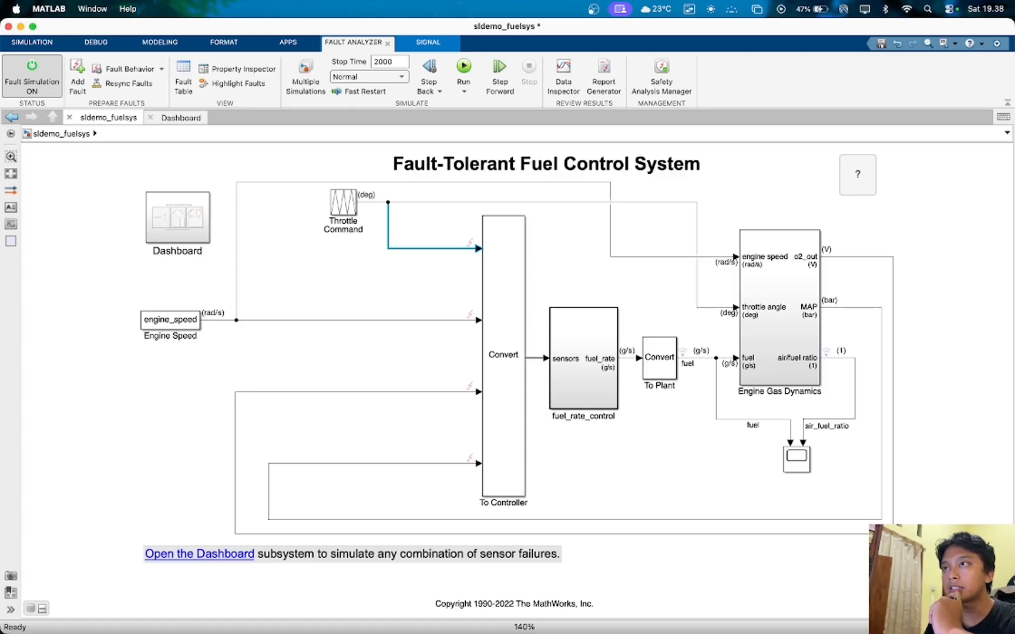
{"action": "left_click", "coordinate": [410, 362]}
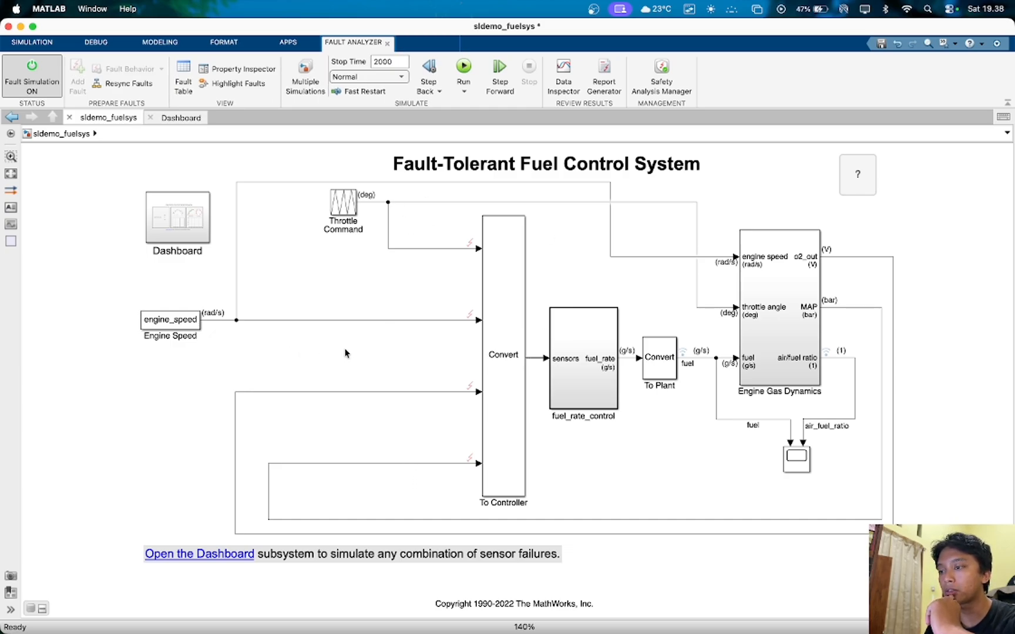
- Try to add an always-on Stuck-at-Constant fault named o2_out_fault to To Controller/Inport/3 on the o2_out signal
{"action": "left_click", "coordinate": [394, 392]}
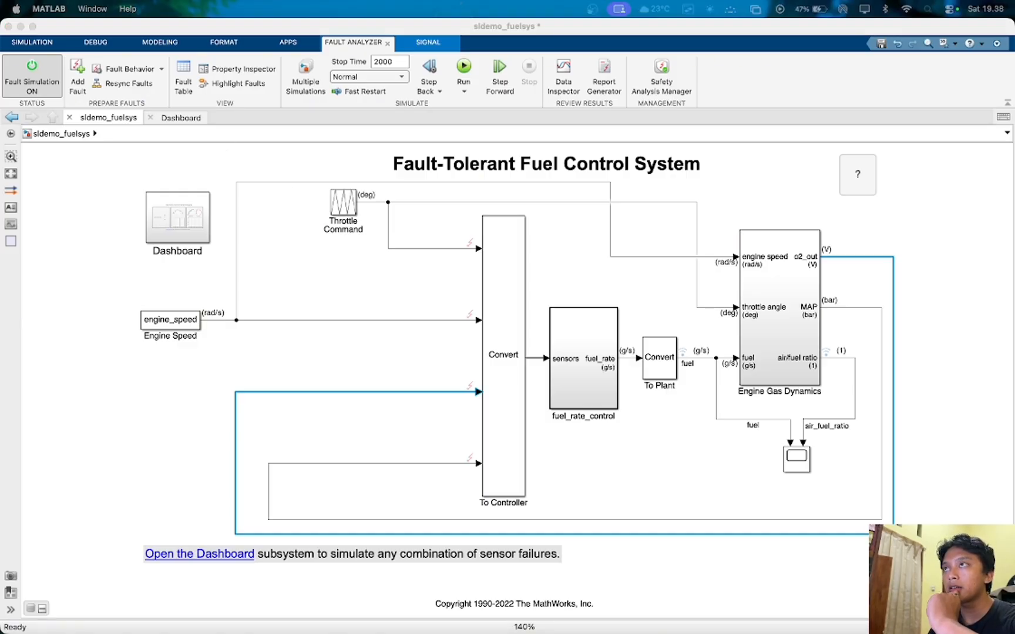
{"action": "left_click_drag", "start_coordinate": [869, 1], "coordinate": [693, 97]}
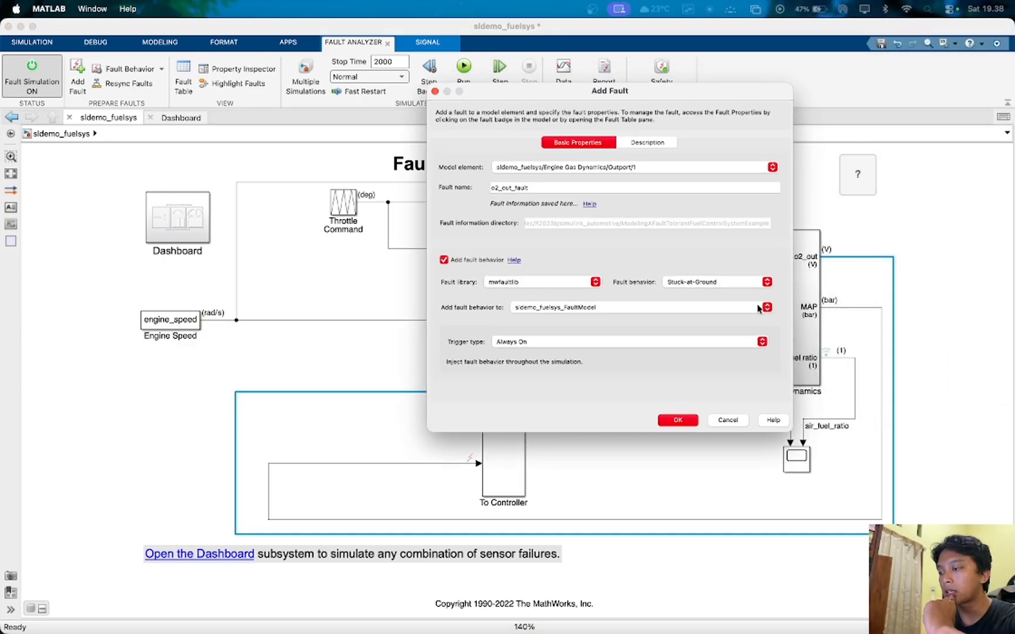
{"action": "left_click", "coordinate": [731, 283]}
{"action": "left_click", "coordinate": [709, 274]}
{"action": "left_click", "coordinate": [629, 166]}
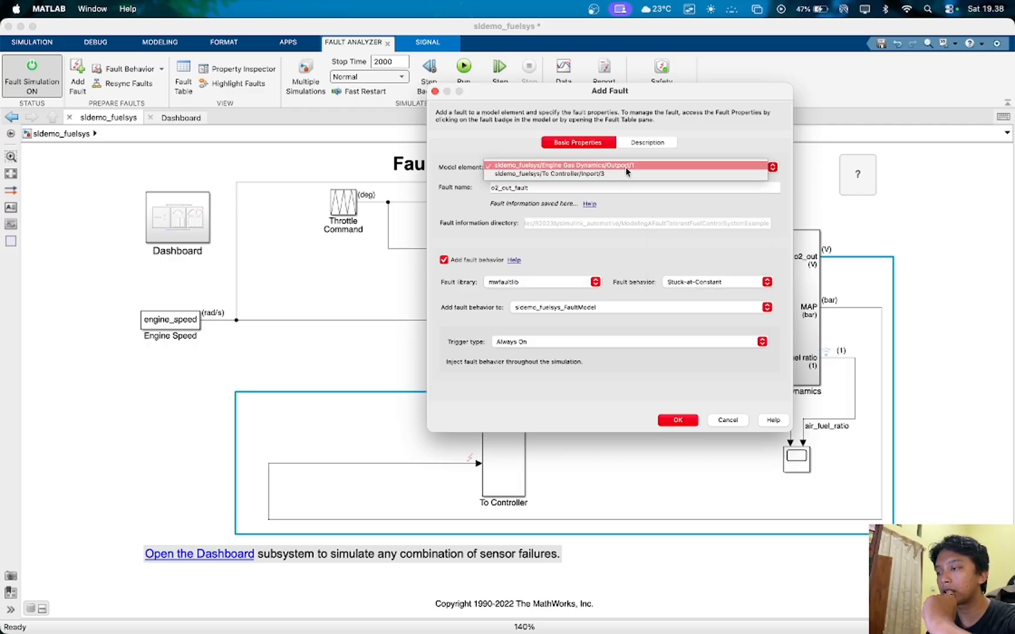
{"action": "left_click", "coordinate": [623, 173]}
{"action": "left_click", "coordinate": [689, 419]}
{"action": "left_click", "coordinate": [692, 272]}
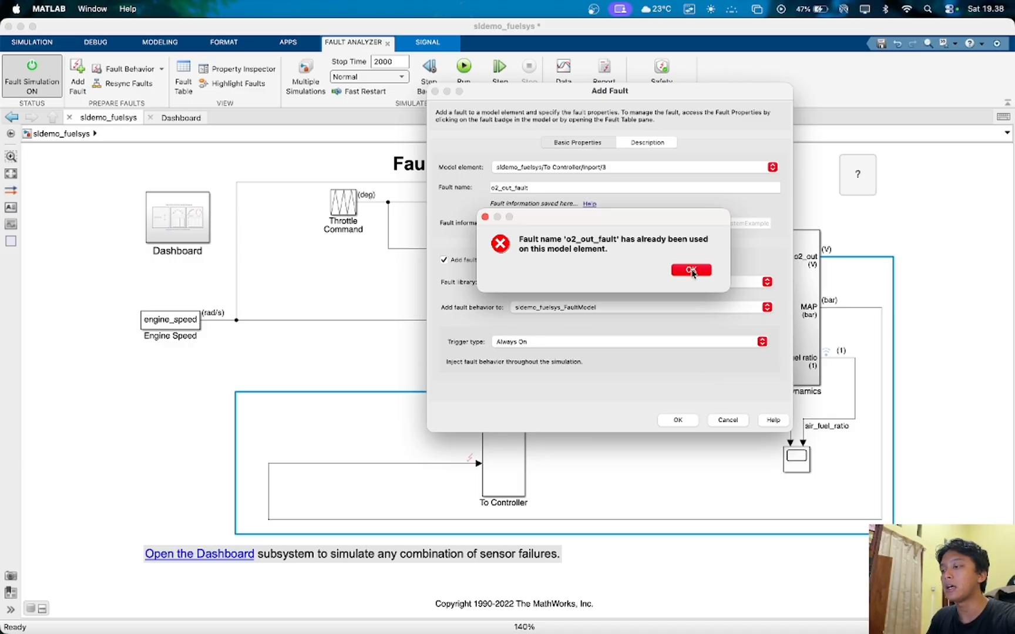
{"action": "left_click", "coordinate": [691, 270]}
{"action": "left_click", "coordinate": [727, 420]}
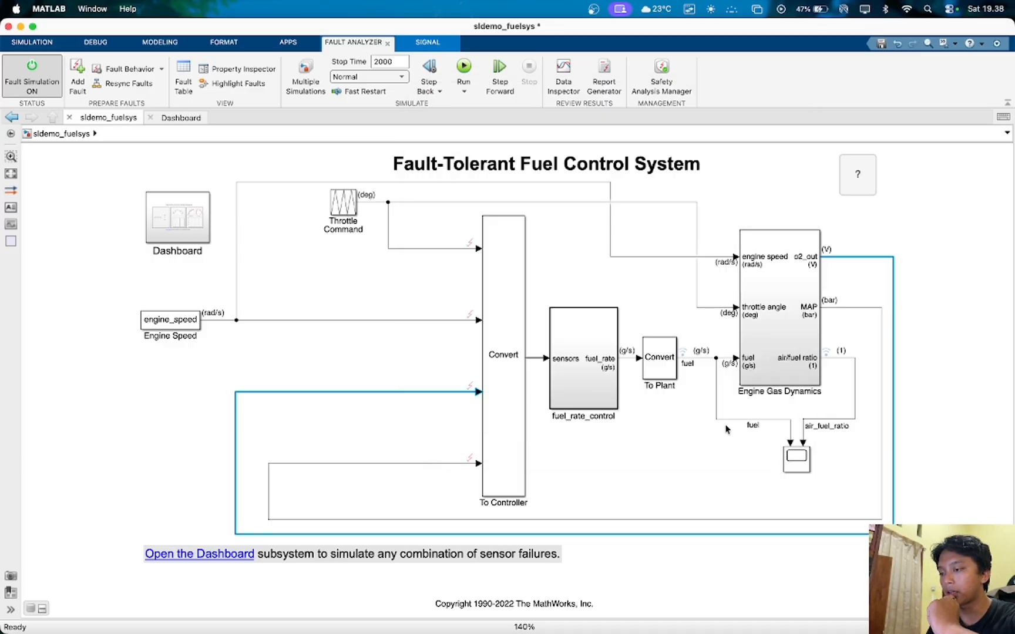
{"action": "left_click", "coordinate": [631, 488]}
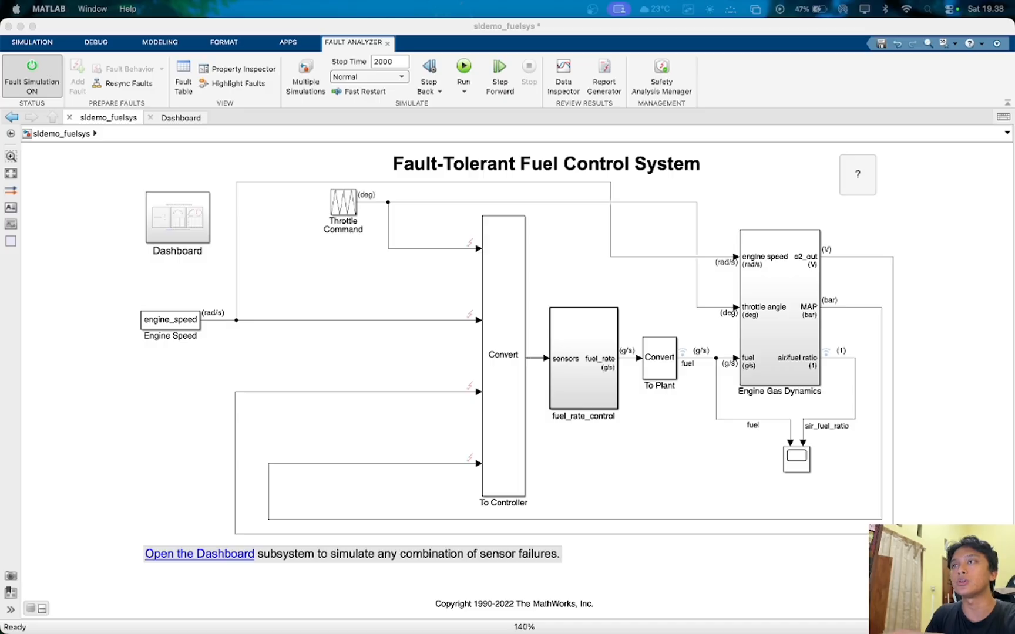
- Open the fault behavior model of o2_out_fault from the third input signal of the To Controller block
{"action": "left_click", "coordinate": [470, 387]}
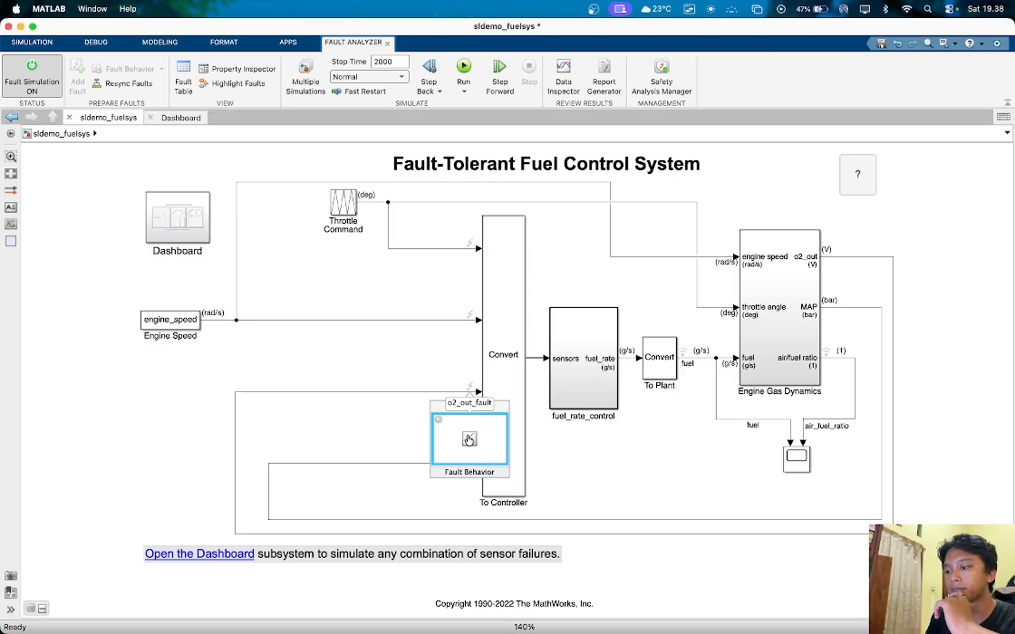
{"action": "left_click", "coordinate": [469, 438]}
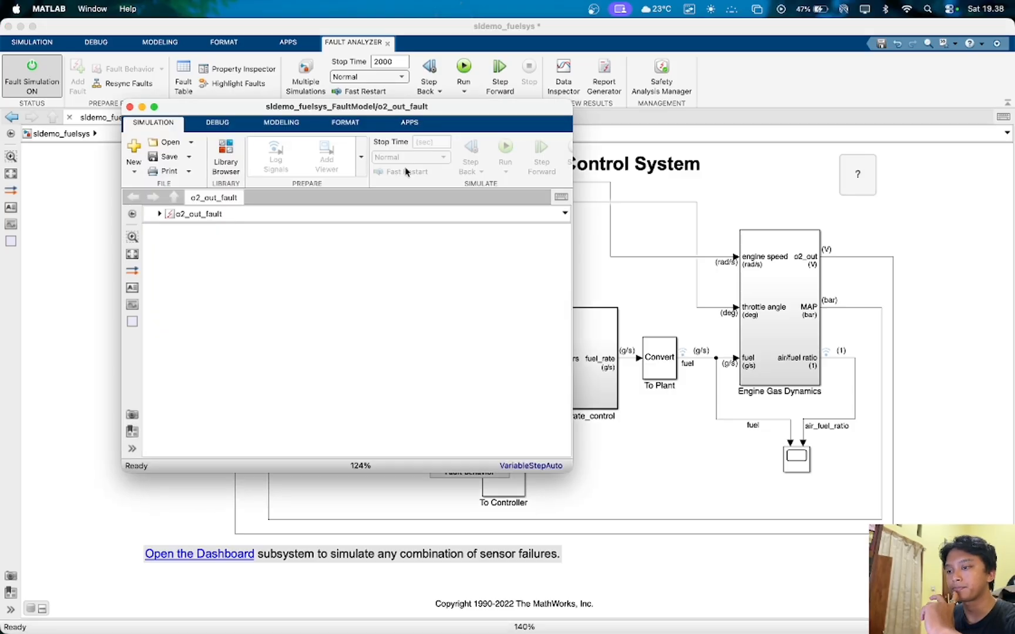
{"action": "left_click_drag", "start_coordinate": [417, 110], "coordinate": [442, 121]}
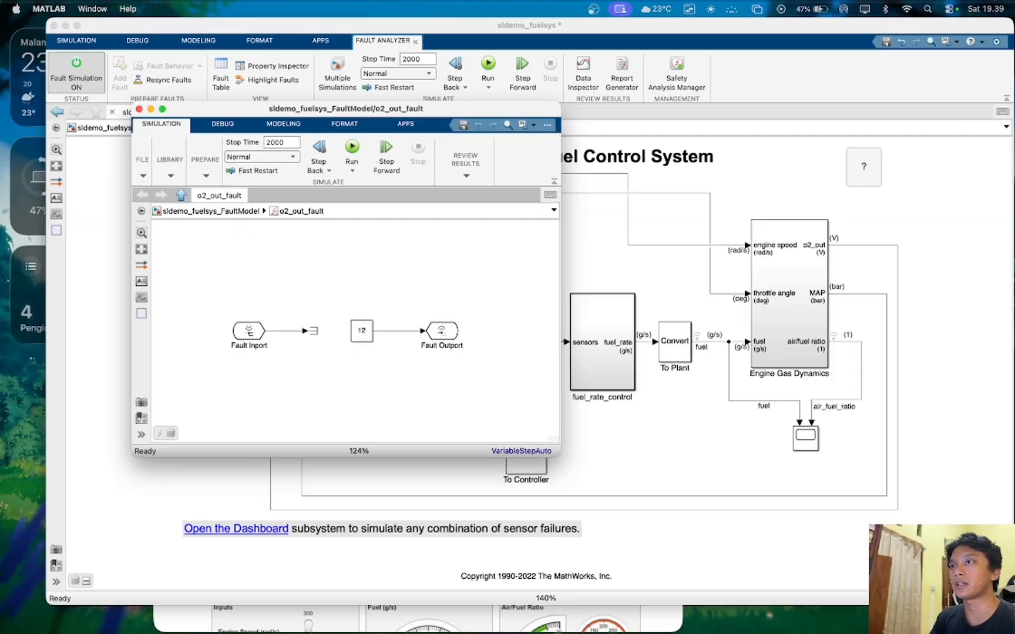
- Switch to the assignment report and examine the constants wired to the sensor selector switches in the original diagram, returning to the model
{"action": "key", "text": "ctrl+Up"}
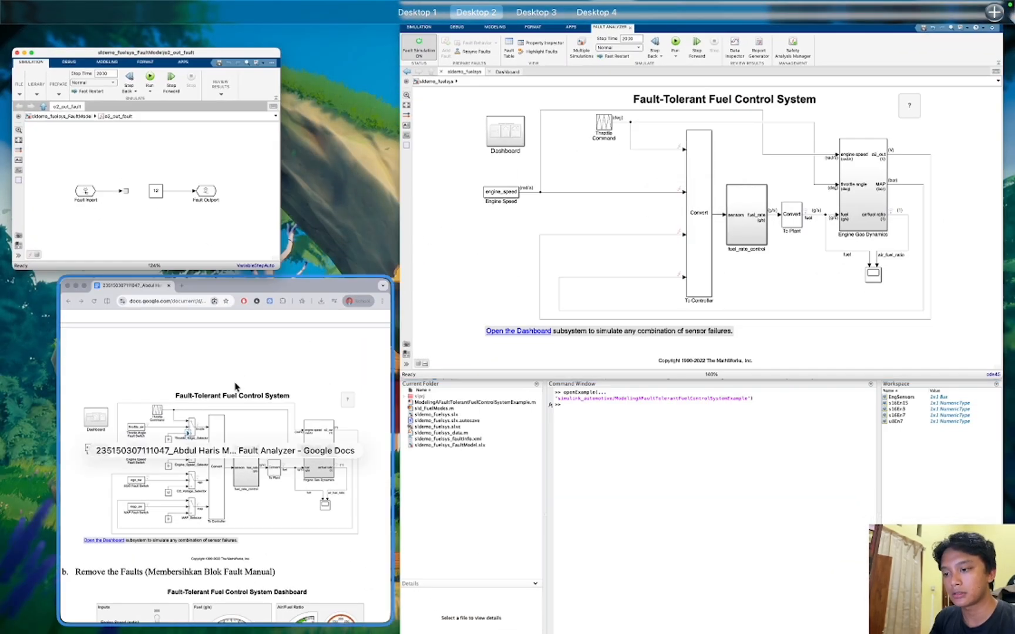
{"action": "left_click", "coordinate": [235, 386]}
{"action": "scroll", "coordinate": [365, 416], "scroll_direction": "down", "scroll_amount": 1}
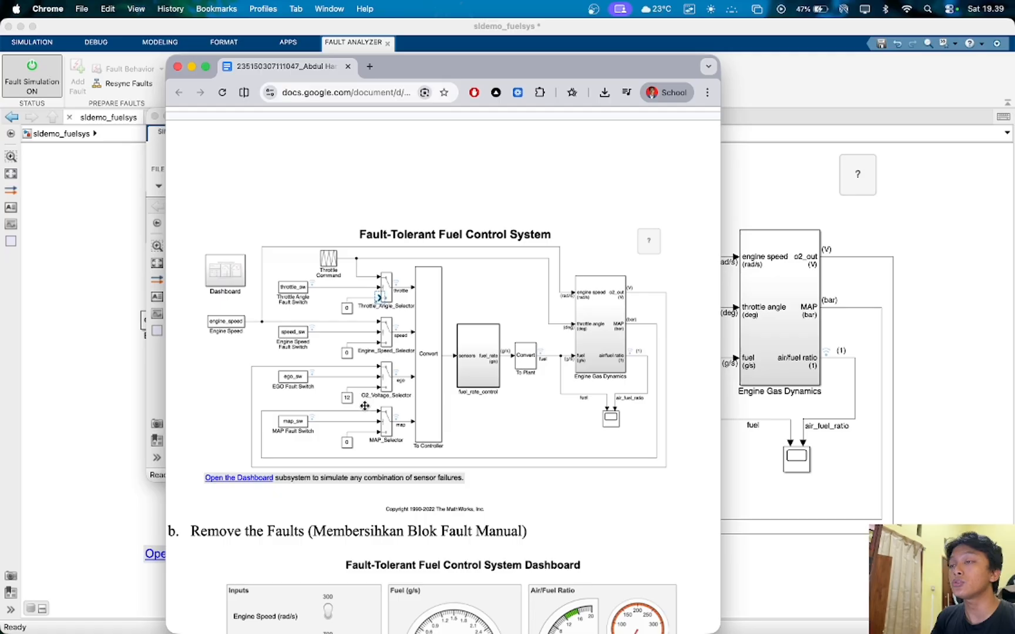
{"action": "scroll", "coordinate": [349, 399], "scroll_direction": "up", "scroll_amount": 2}
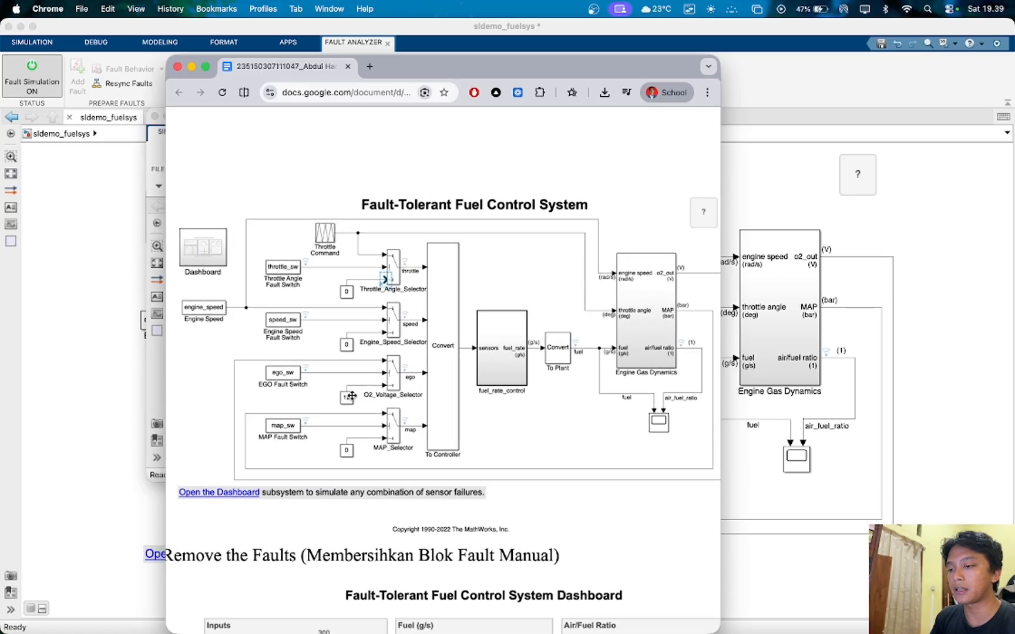
{"action": "scroll", "coordinate": [350, 397], "scroll_direction": "up", "scroll_amount": 3}
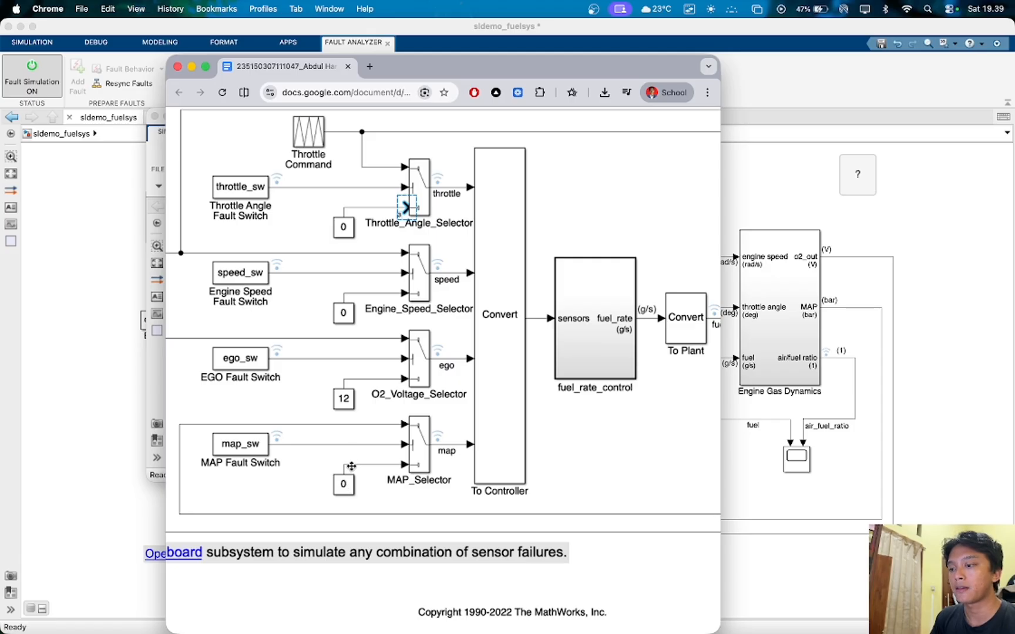
{"action": "scroll", "coordinate": [351, 464], "scroll_direction": "down", "scroll_amount": 5}
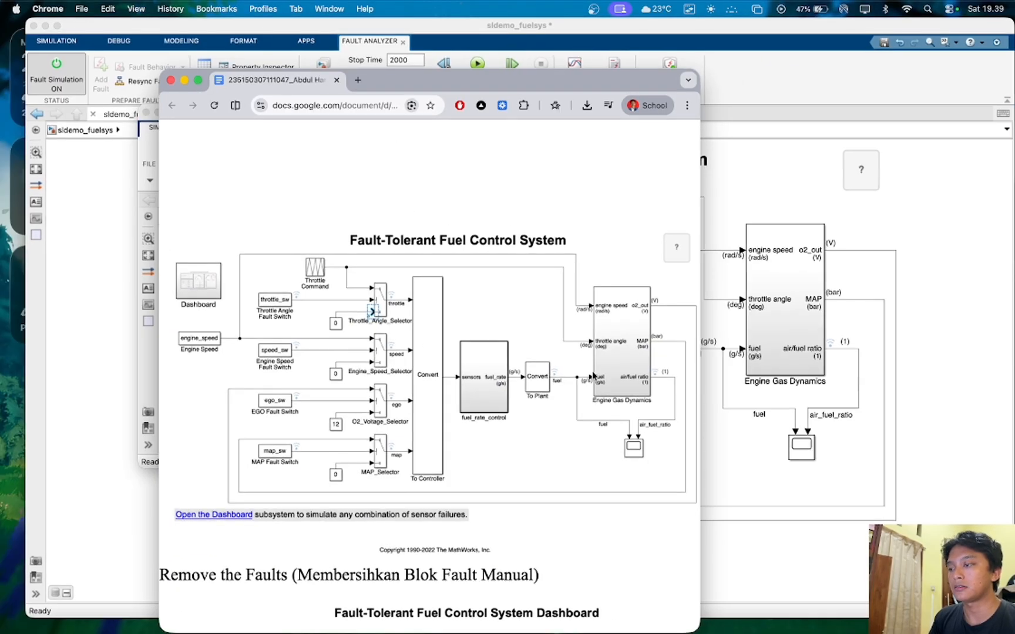
{"action": "left_click", "coordinate": [1003, 384]}
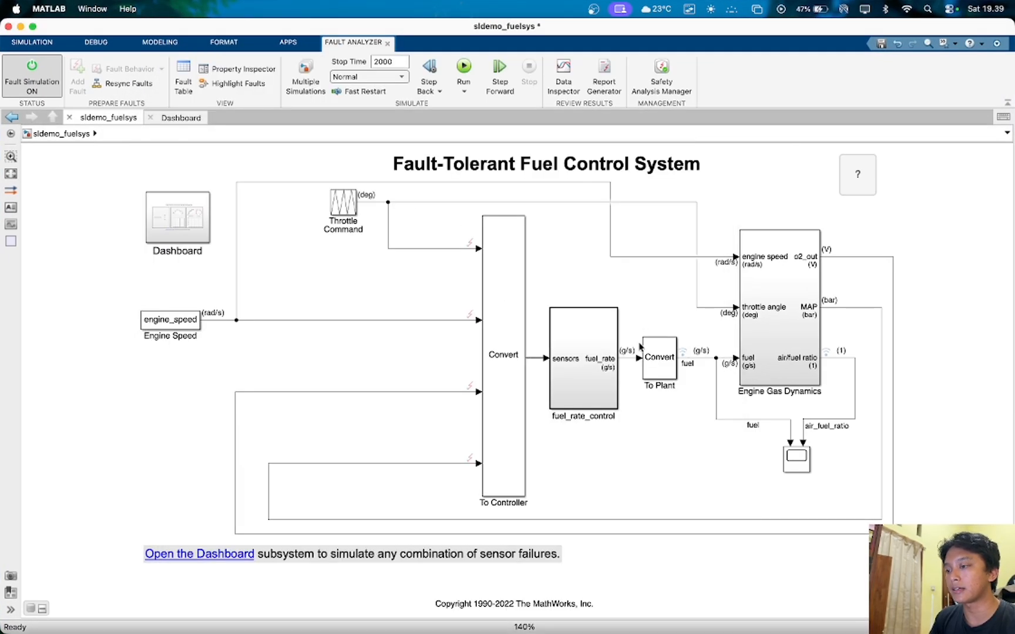
- Check the Constant block's parameters in the o2_out_fault behavior model, accept them, and close the fault model window
{"action": "key", "text": "ctrl+Up"}
{"action": "left_click", "coordinate": [168, 163]}
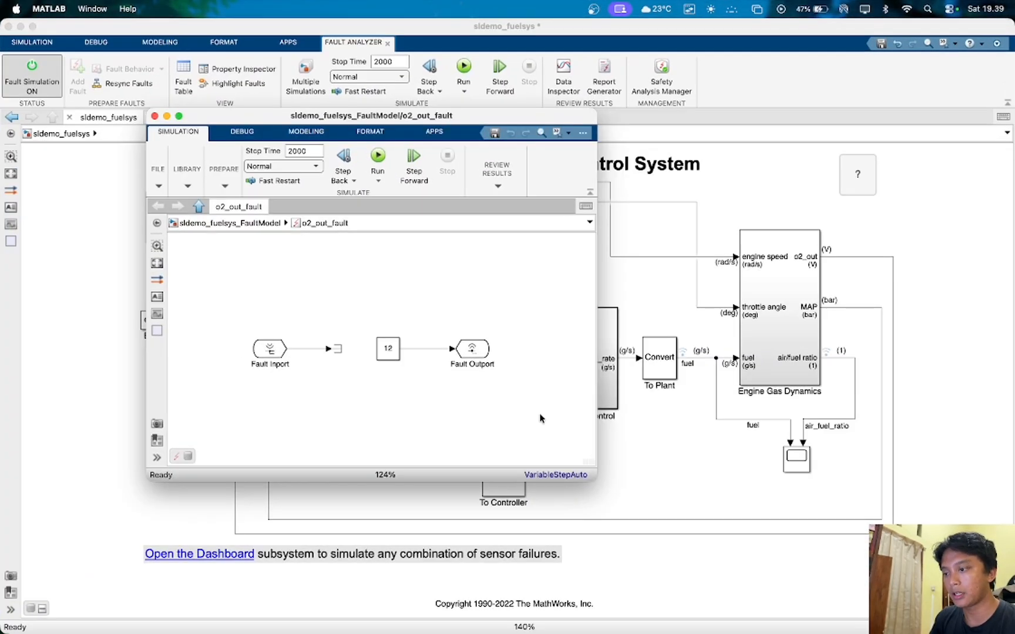
{"action": "left_click", "coordinate": [394, 352]}
{"action": "left_click", "coordinate": [388, 350]}
{"action": "double_click", "coordinate": [387, 350]}
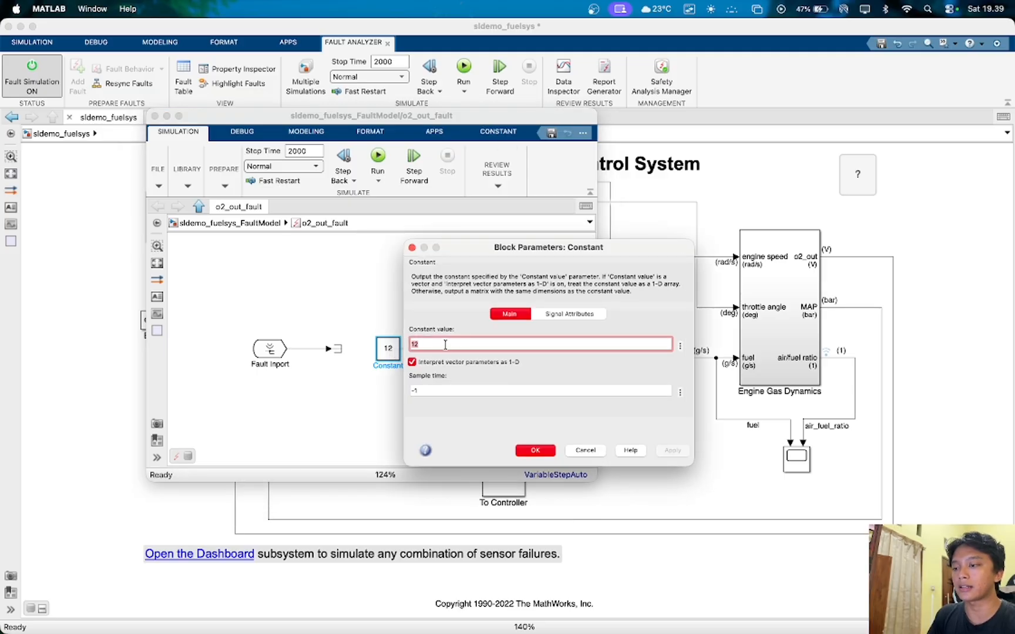
{"action": "left_click", "coordinate": [473, 334]}
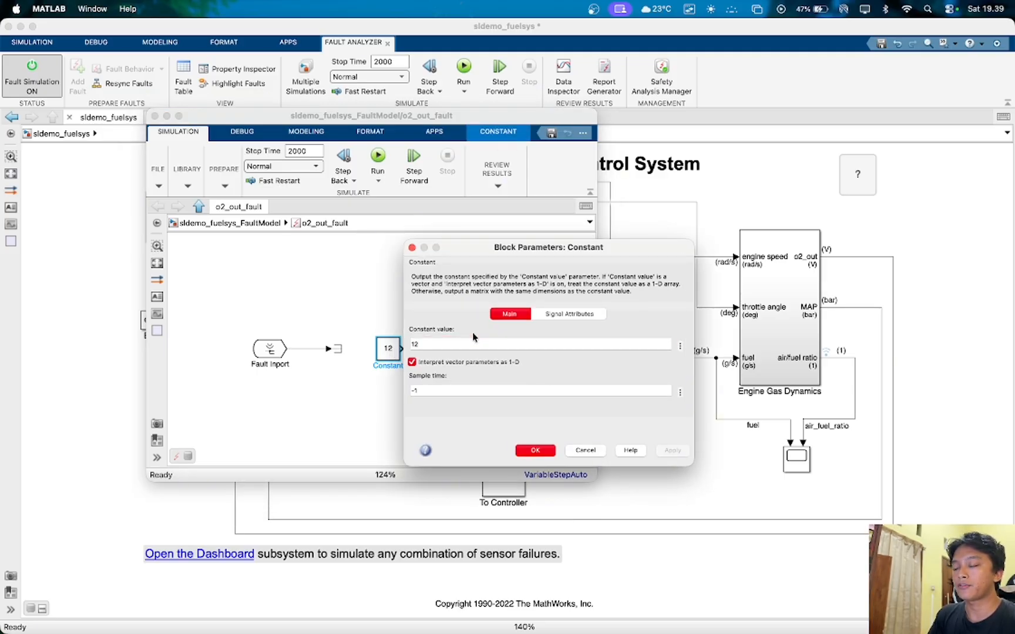
{"action": "left_click", "coordinate": [534, 451]}
{"action": "left_click", "coordinate": [513, 433]}
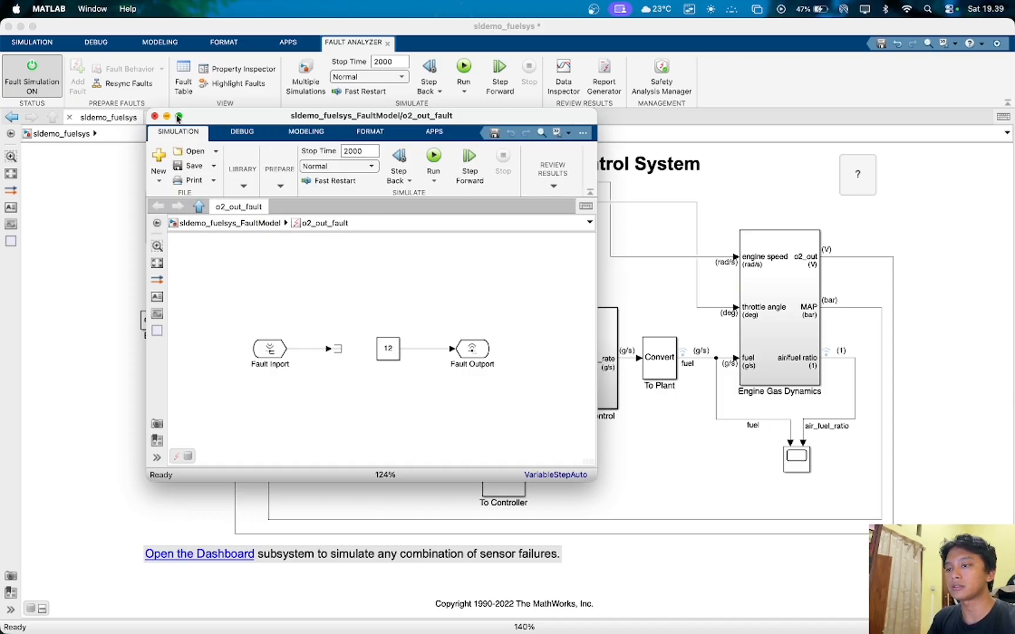
{"action": "left_click", "coordinate": [154, 116]}
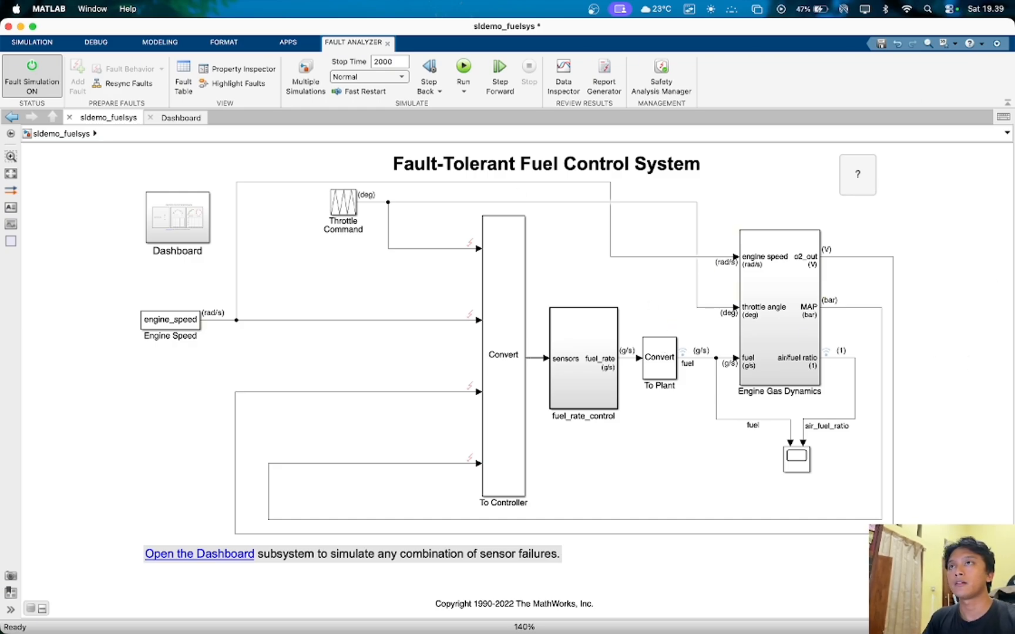
- Bring up the report's manual fault switch diagram again and return to the sldemo_fuelsys model
{"action": "key", "text": "ctrl+Up"}
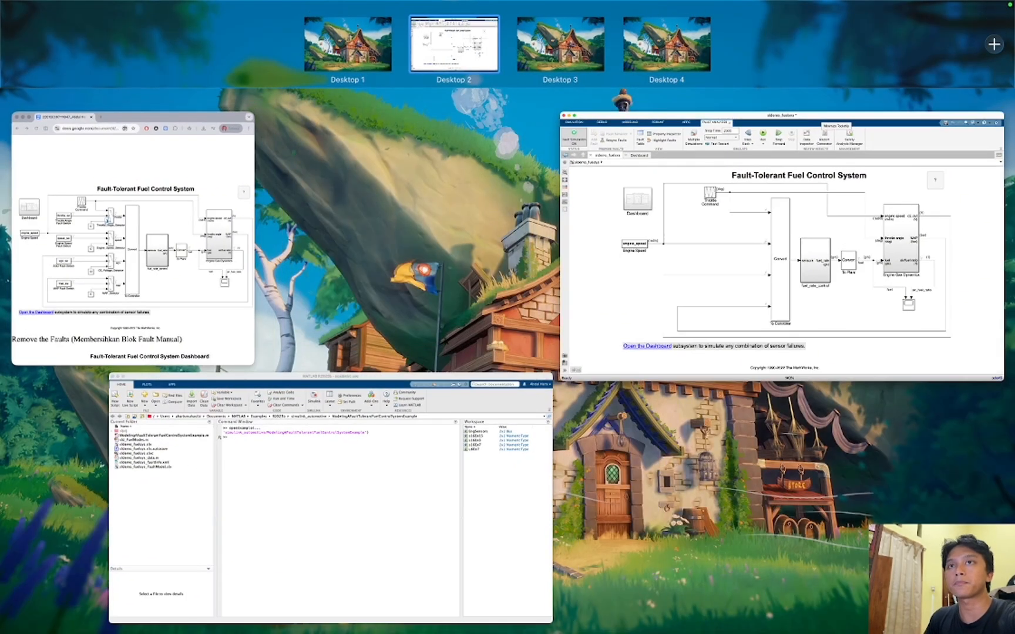
{"action": "left_click", "coordinate": [134, 240]}
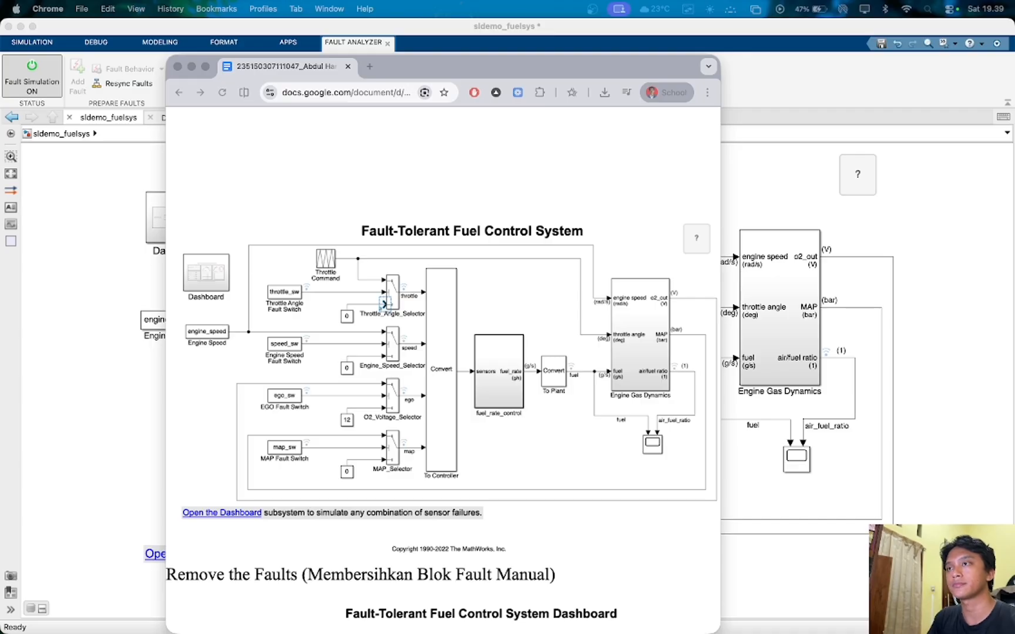
{"action": "key", "text": "ctrl+Up"}
{"action": "key", "text": "ctrl+Up"}
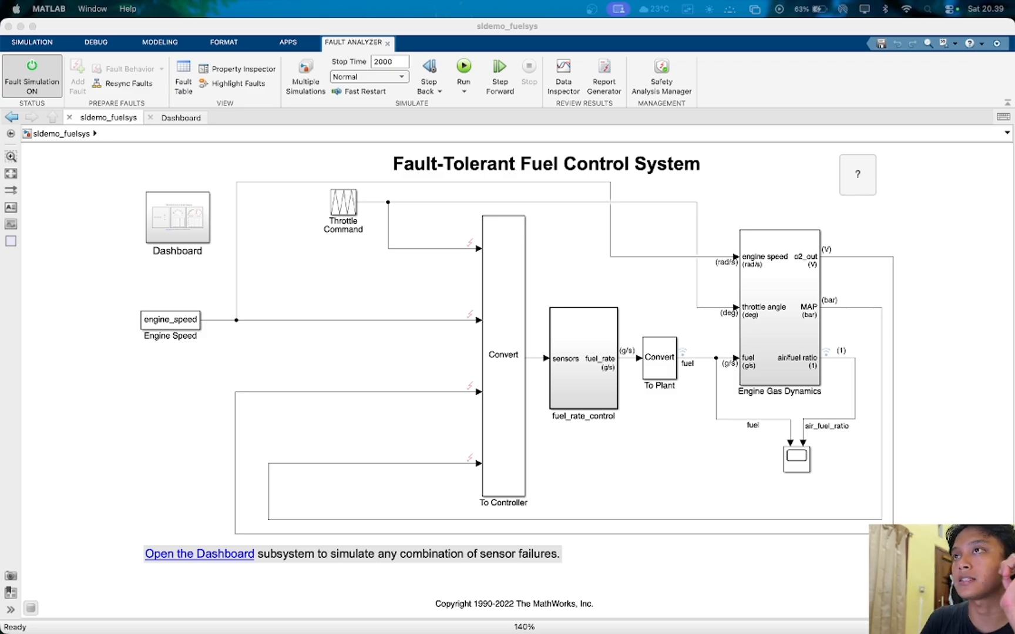
- View the fault behaviors attached to the throttle signal entering the To Controller block
{"action": "left_click", "coordinate": [388, 239]}
{"action": "left_click", "coordinate": [386, 237]}
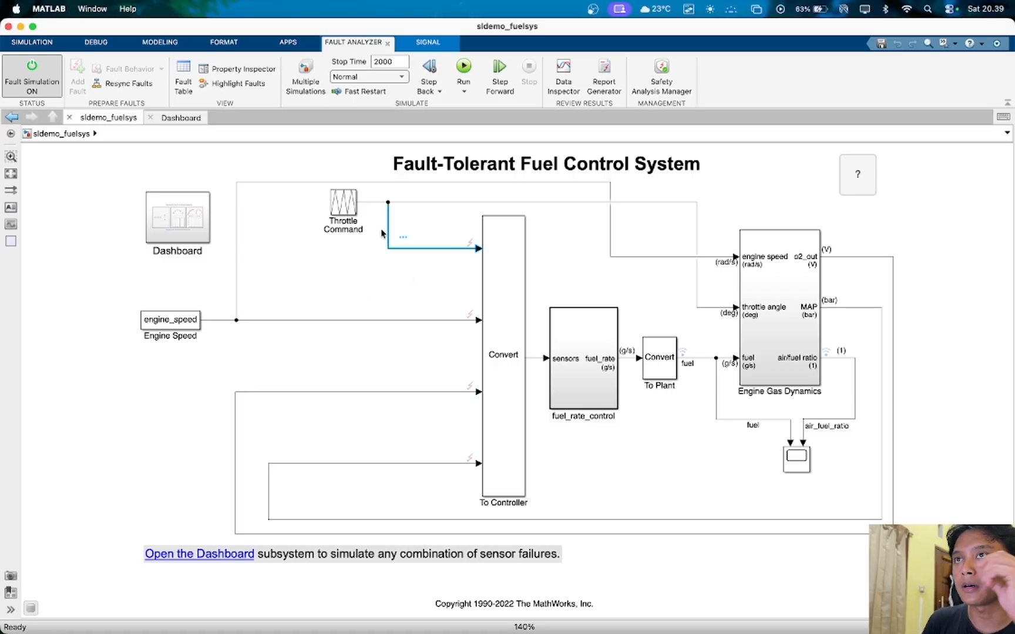
{"action": "left_click", "coordinate": [470, 243]}
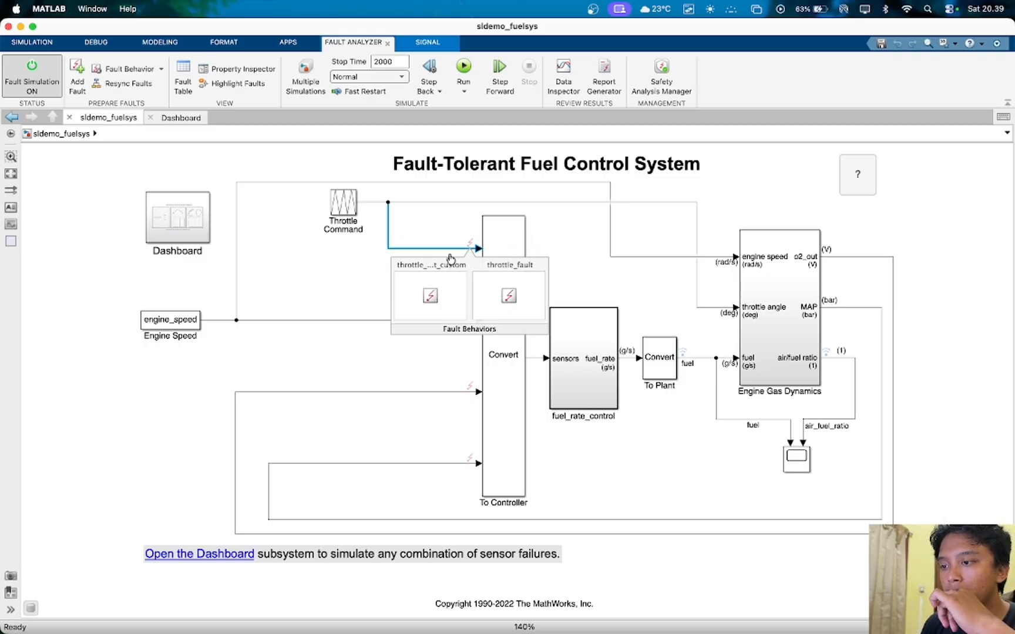
{"action": "left_click", "coordinate": [436, 231]}
- Try to add an always-on Stuck-at-Ground fault named throttle_fault_custom to To Controller/Inport/1 on the throttle signal
{"action": "left_click", "coordinate": [407, 248]}
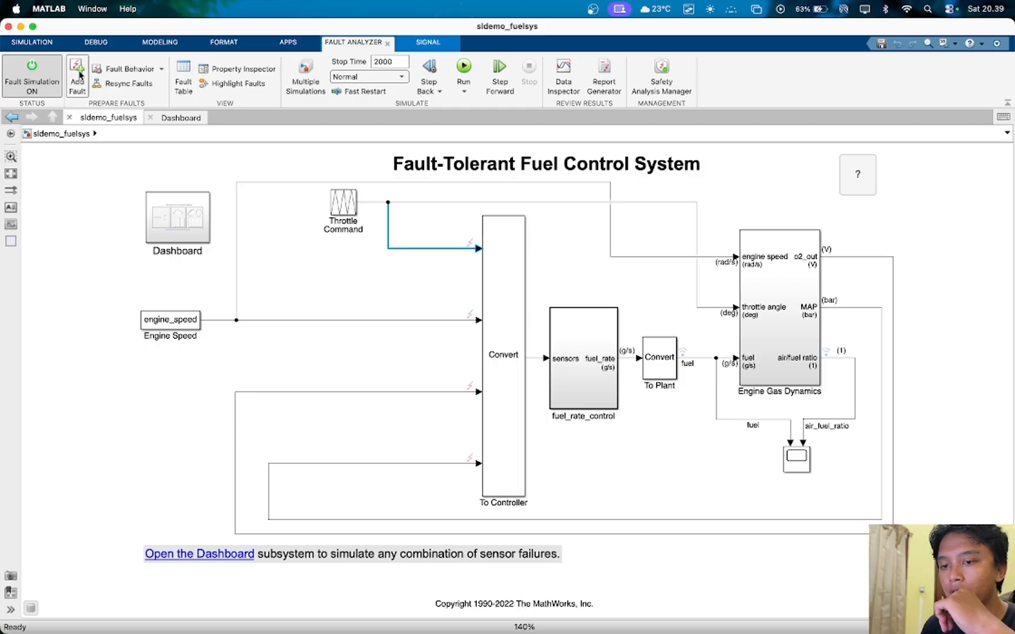
{"action": "left_click", "coordinate": [82, 73]}
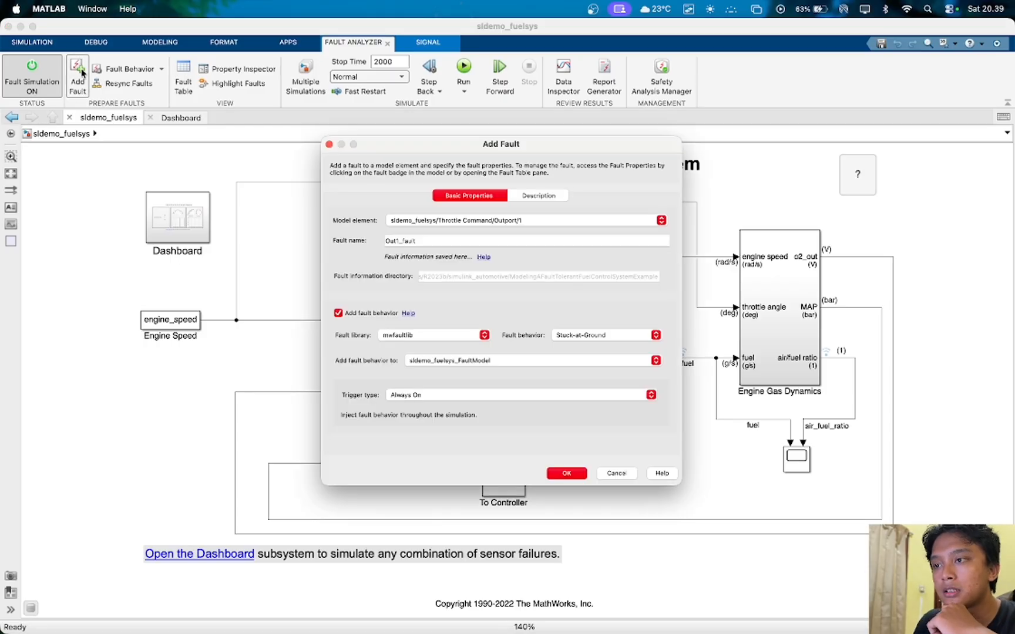
{"action": "left_click", "coordinate": [522, 221]}
{"action": "left_click", "coordinate": [519, 229]}
{"action": "left_click", "coordinate": [431, 246]}
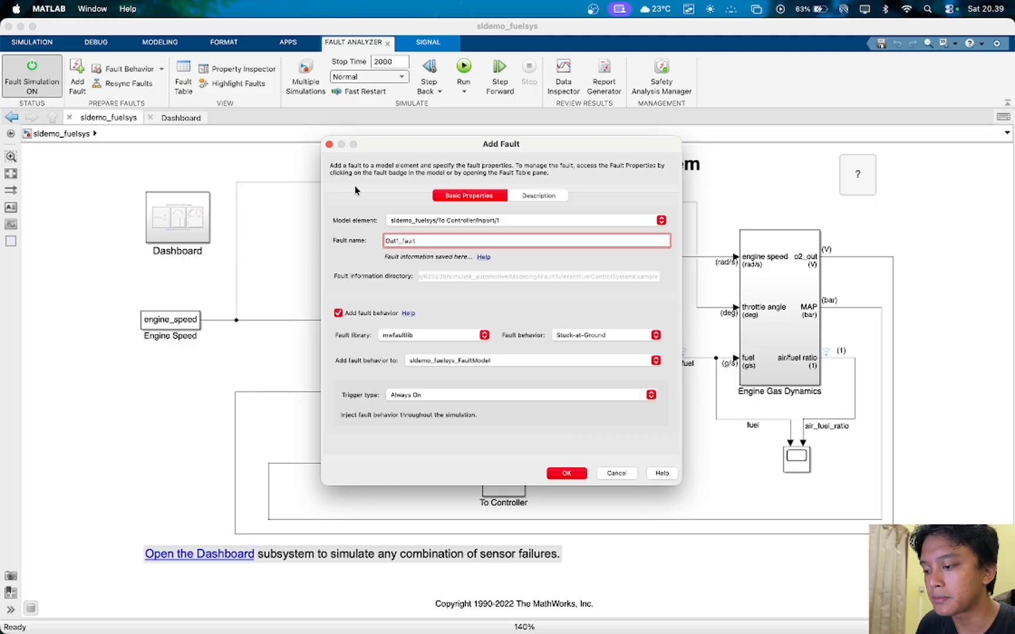
{"action": "type", "text": "_custom"}
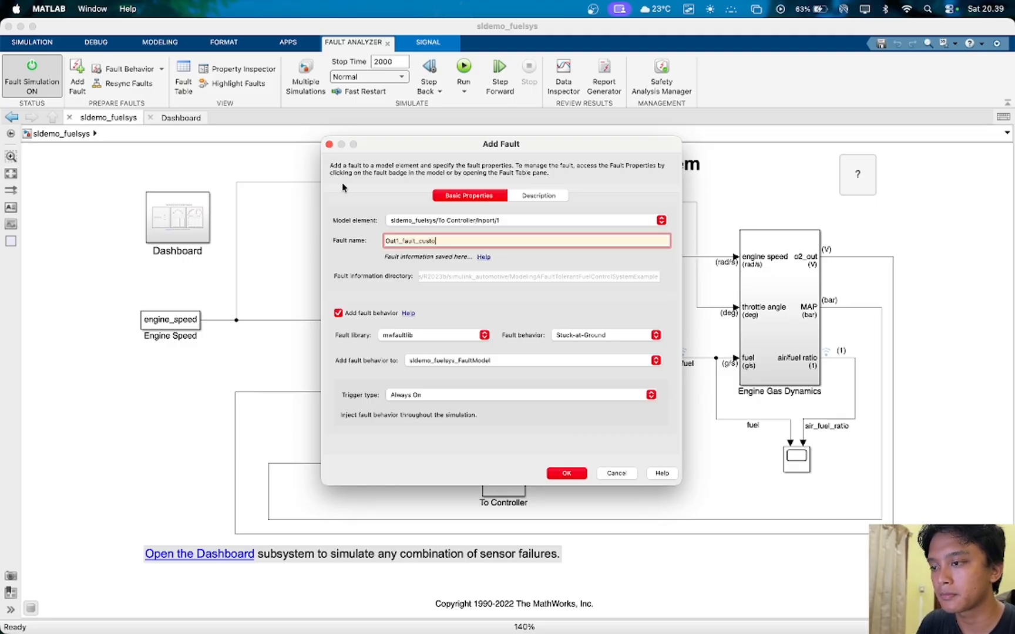
{"action": "key", "text": "BackSpace"}
{"action": "key", "text": "BackSpace"}
{"action": "key", "text": "BackSpace"}
{"action": "key", "text": "BackSpace"}
{"action": "type", "text": "throttle"}
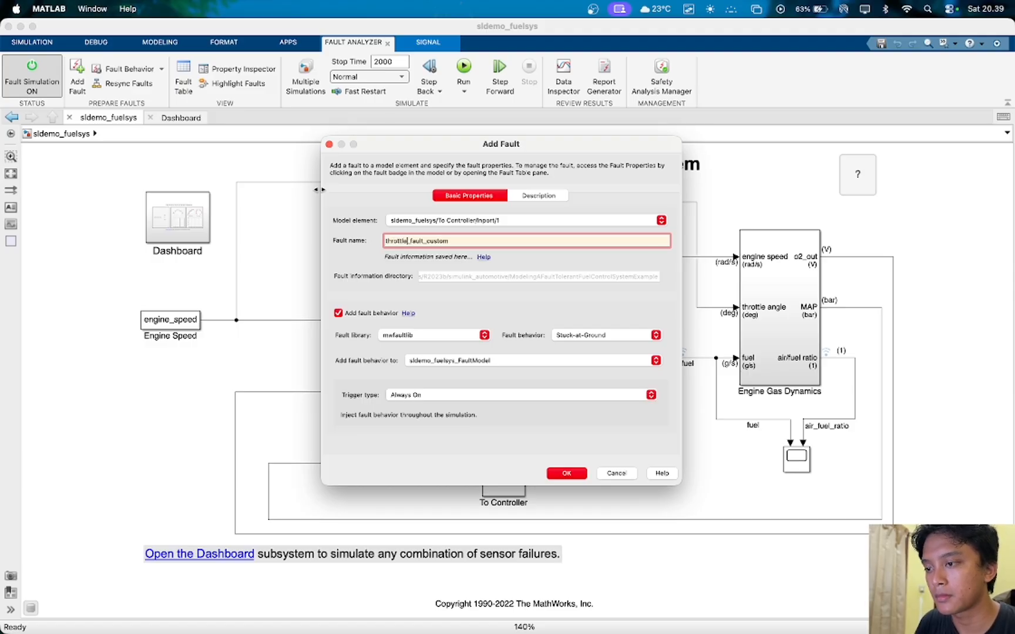
{"action": "left_click", "coordinate": [466, 299]}
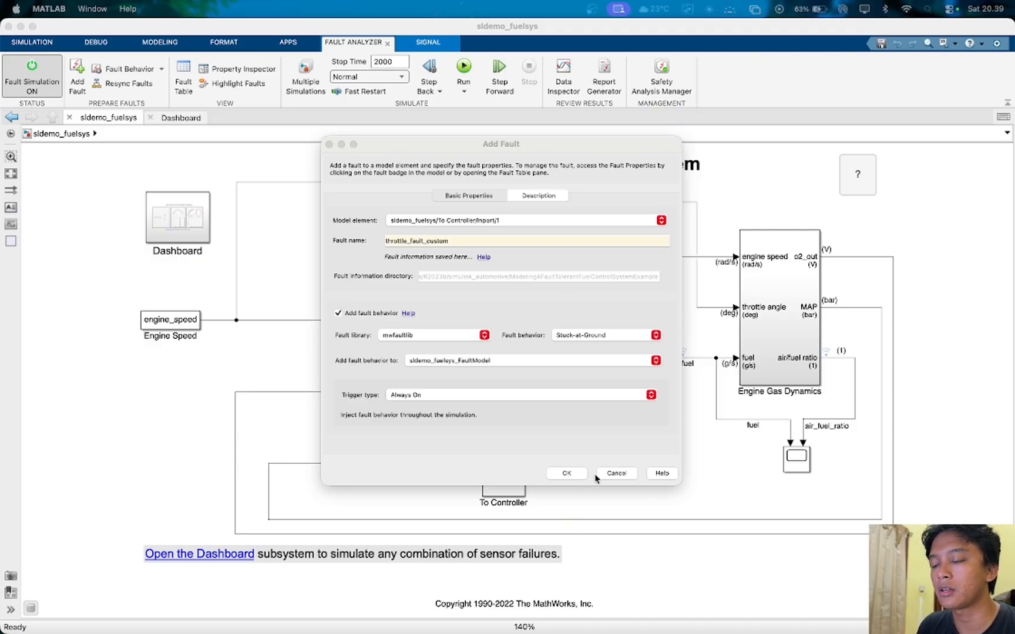
{"action": "left_click", "coordinate": [614, 473]}
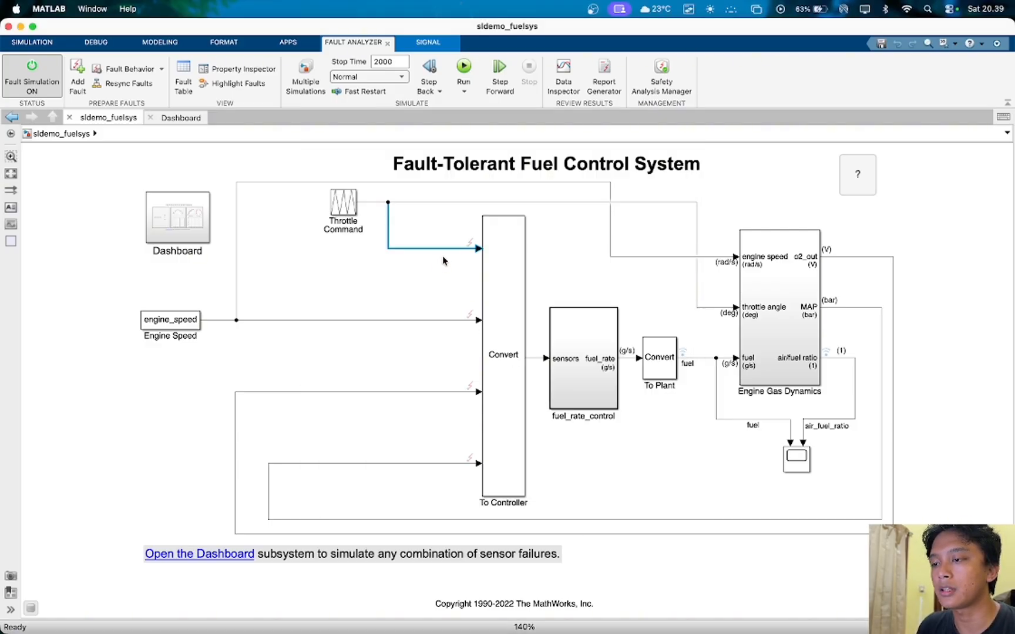
- Open the behavior model of throttle_fault_custom from the throttle signal and highlight its Fault Outport block
{"action": "left_click", "coordinate": [470, 243]}
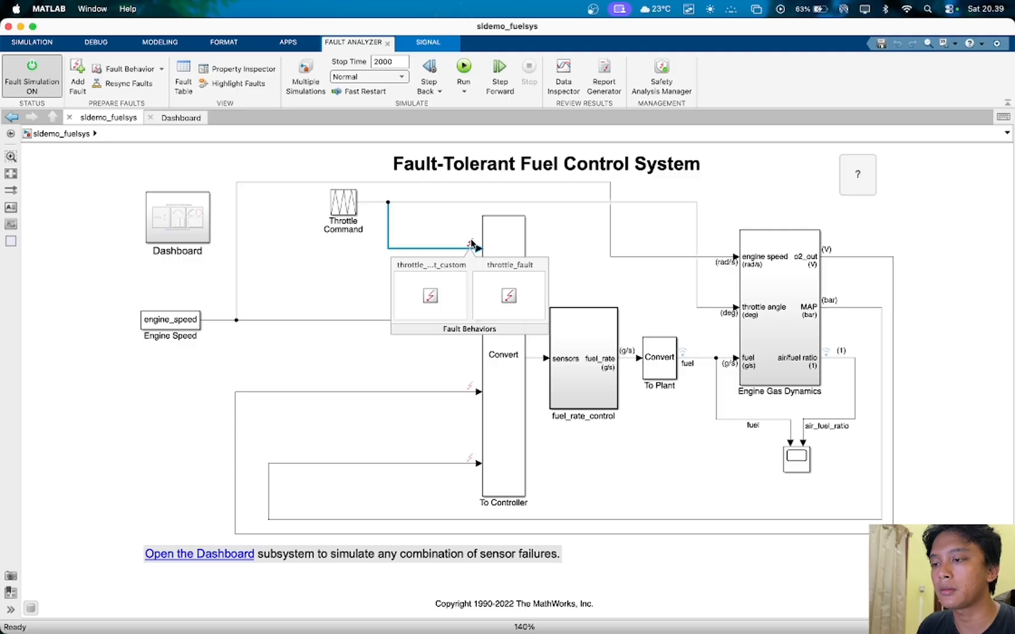
{"action": "double_click", "coordinate": [430, 294]}
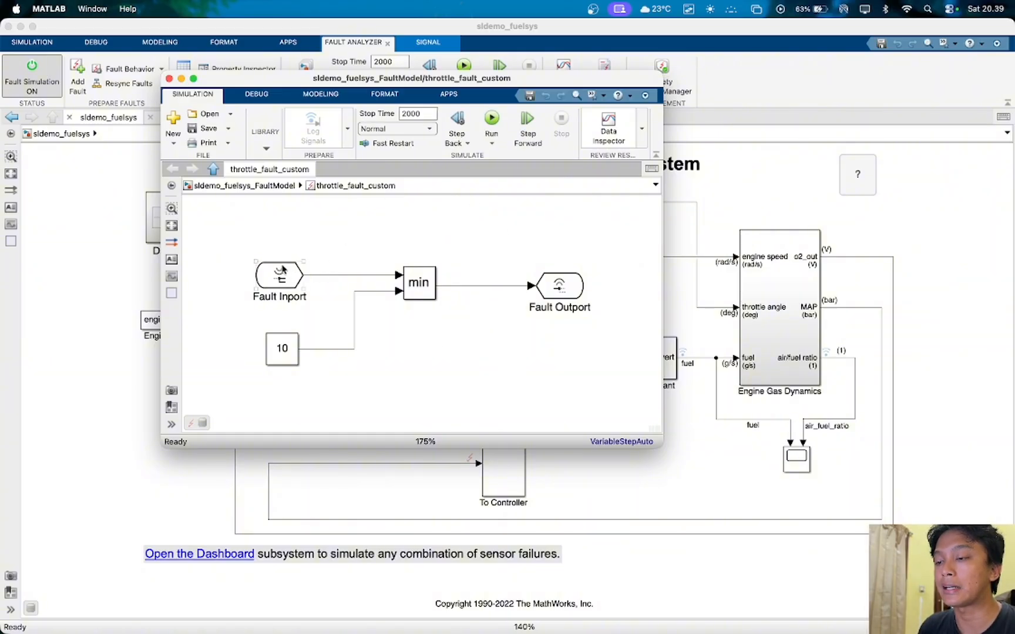
{"action": "left_click", "coordinate": [564, 288]}
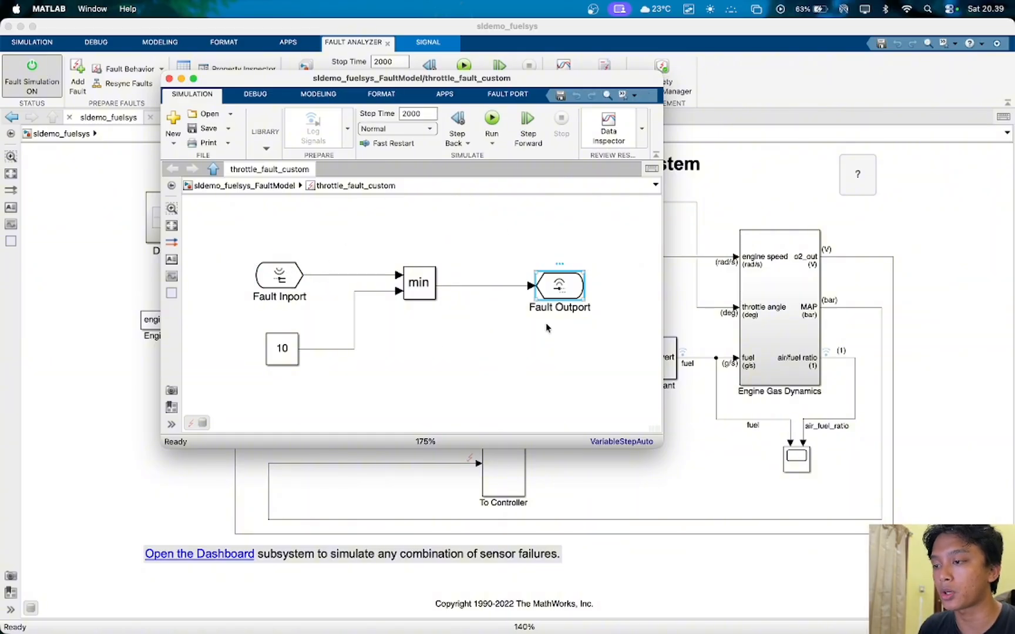
{"action": "left_click", "coordinate": [514, 343]}
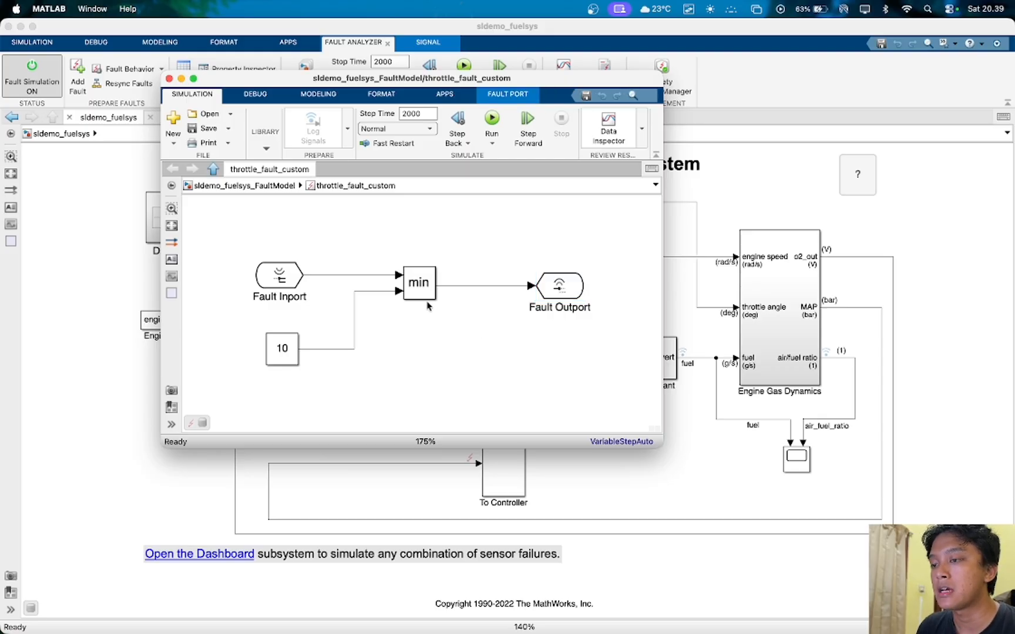
- Highlight the MinMax block, the Constant block and its connecting line in the throttle_fault_custom behavior model
{"action": "left_click", "coordinate": [418, 288]}
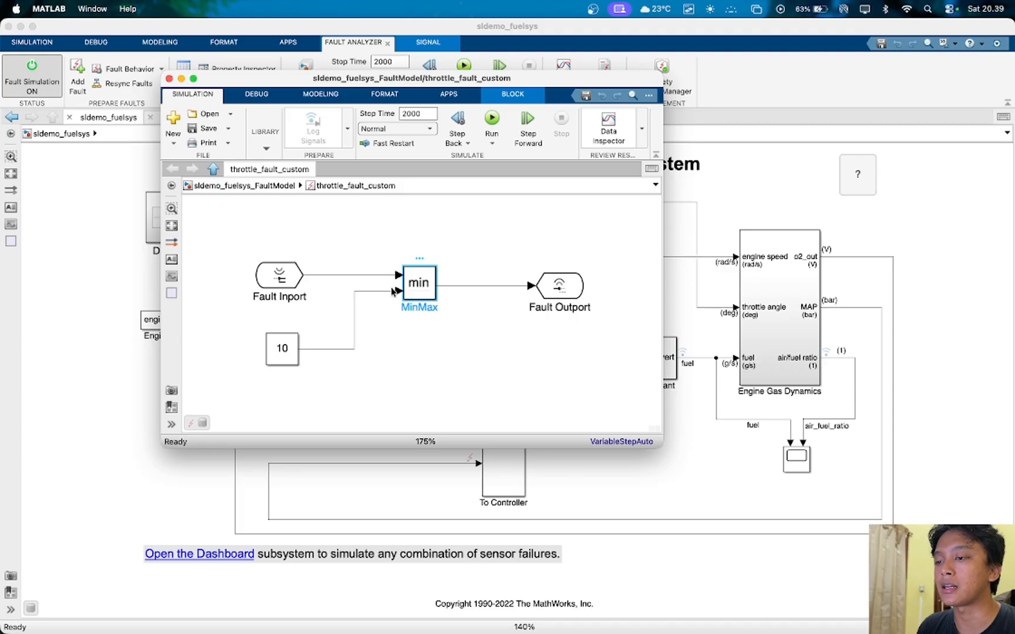
{"action": "left_click", "coordinate": [386, 330]}
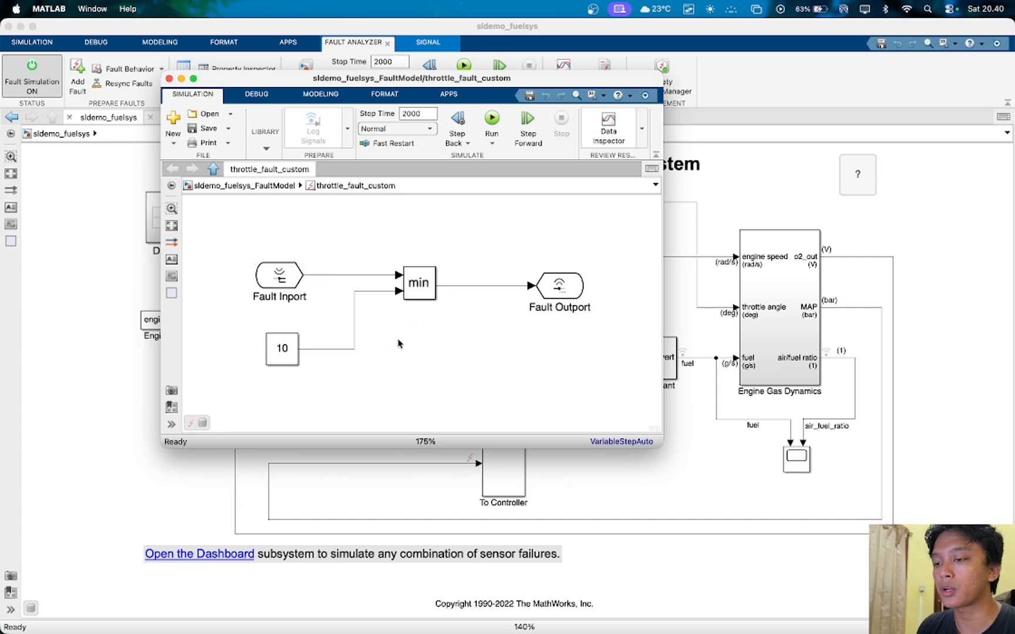
{"action": "left_click", "coordinate": [278, 349]}
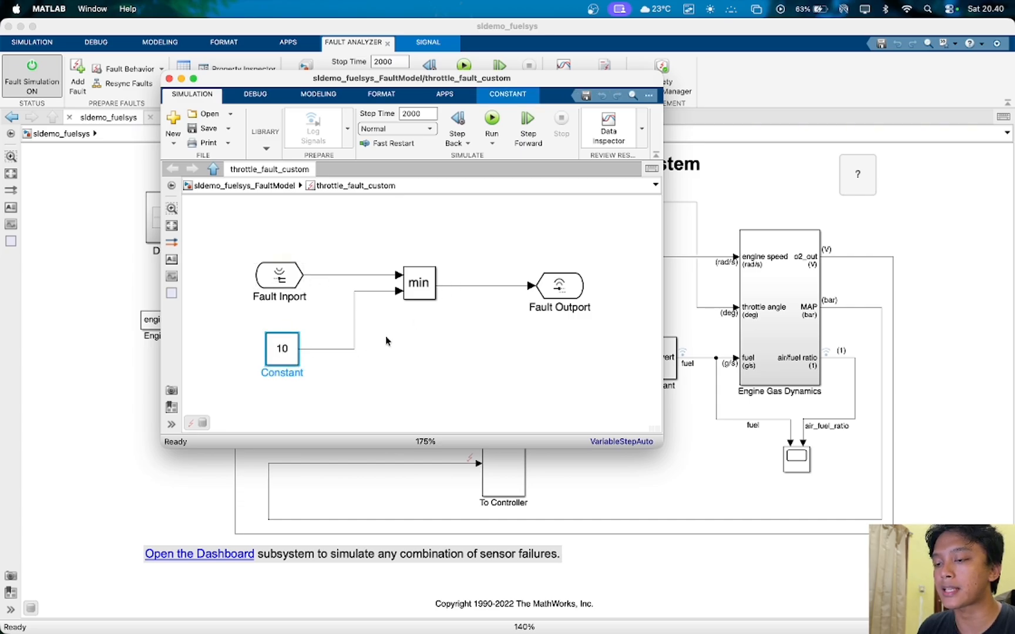
{"action": "left_click", "coordinate": [422, 341]}
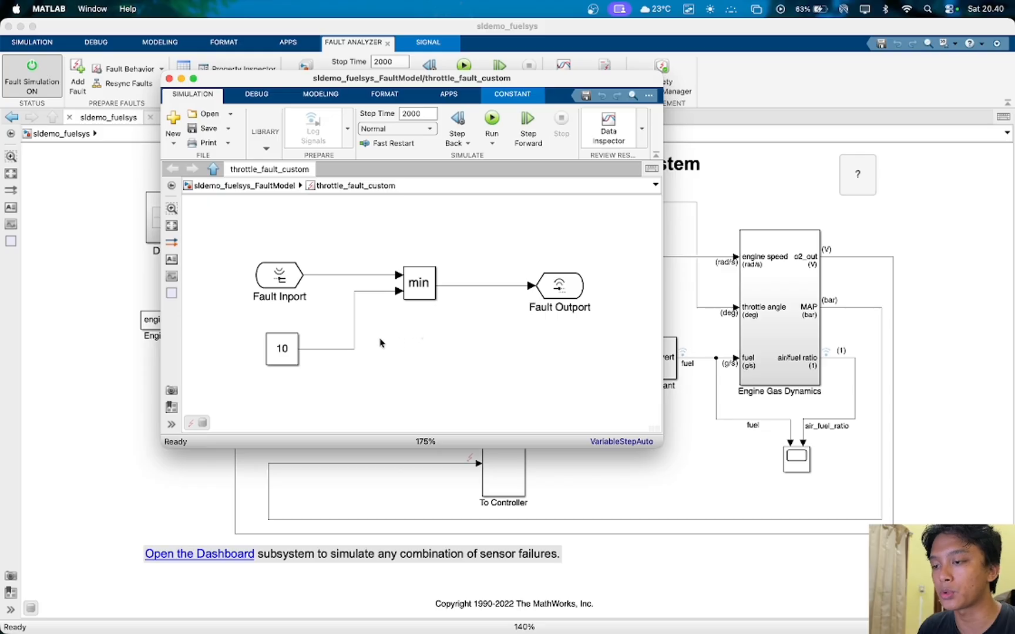
{"action": "left_click", "coordinate": [355, 339]}
{"action": "left_click", "coordinate": [390, 335]}
{"action": "left_click", "coordinate": [427, 293]}
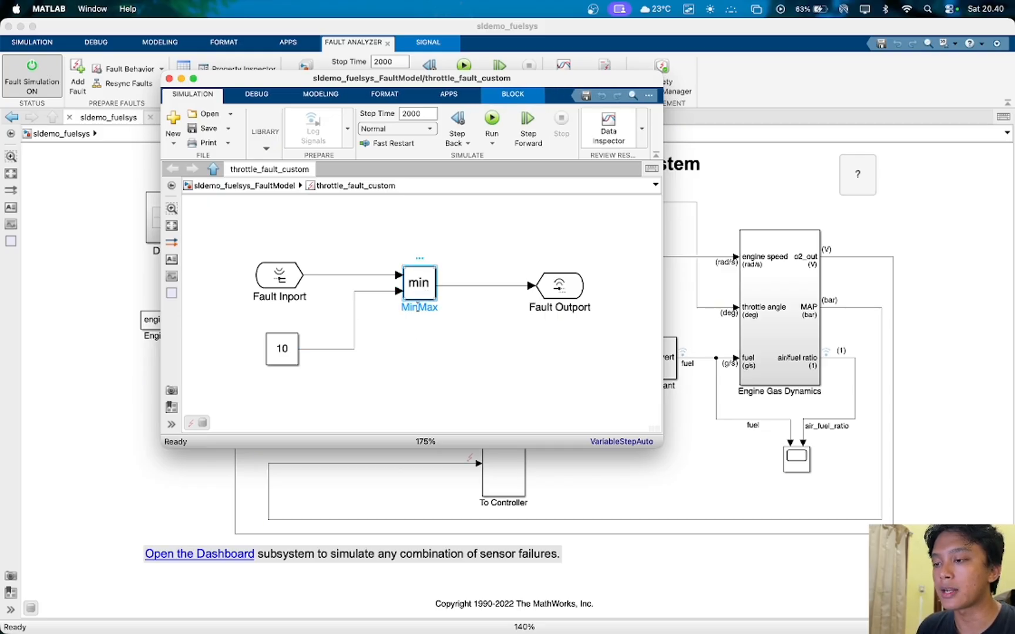
{"action": "left_click", "coordinate": [438, 339]}
{"action": "left_click", "coordinate": [424, 287]}
{"action": "left_click", "coordinate": [500, 315]}
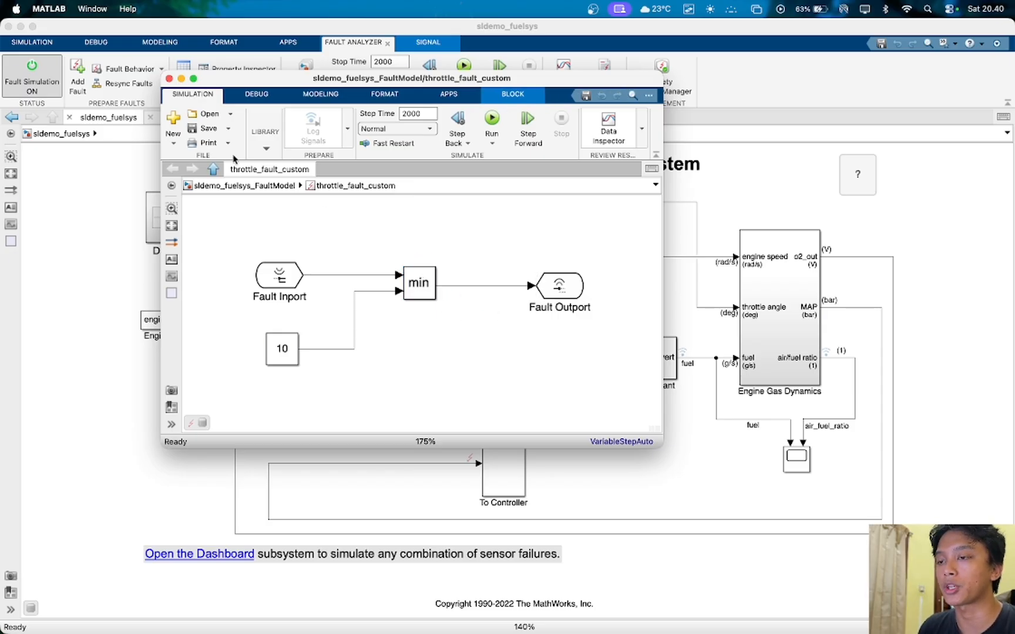
- Save the throttle_fault_custom behavior model and close its window
{"action": "left_click", "coordinate": [204, 129]}
{"action": "left_click", "coordinate": [169, 79]}
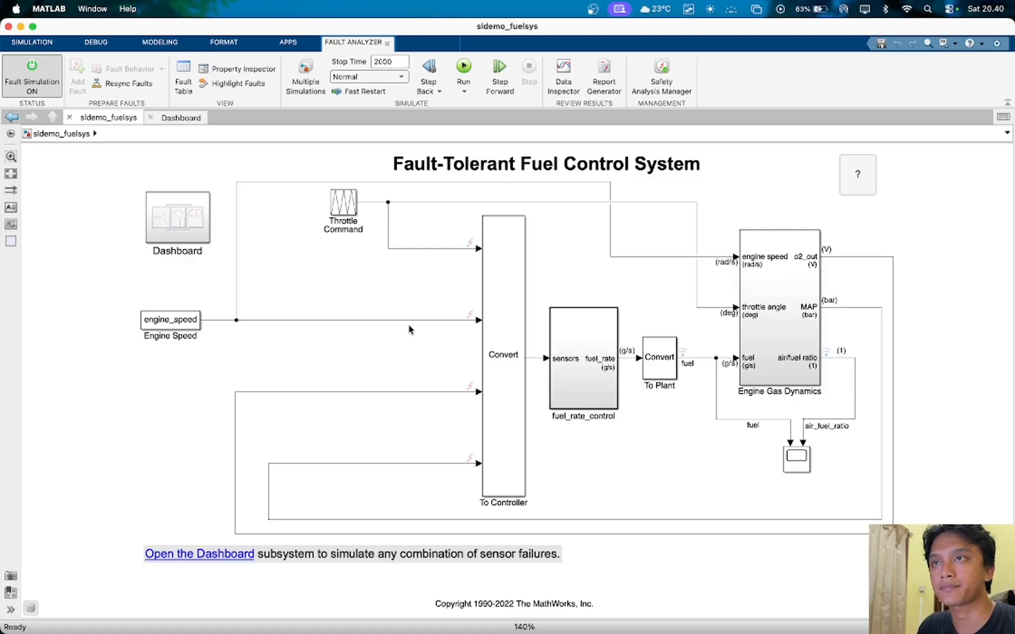
- Inspect the properties of speed_fault on the engine speed signal, including its trigger type, and close them
{"action": "mouse_move", "coordinate": [470, 316]}
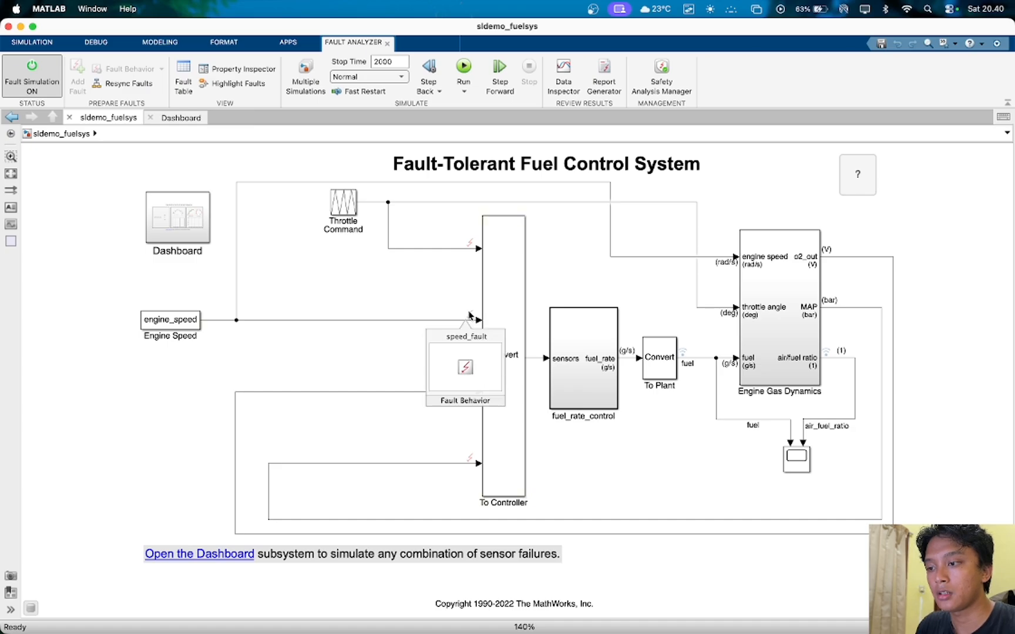
{"action": "right_click", "coordinate": [433, 348]}
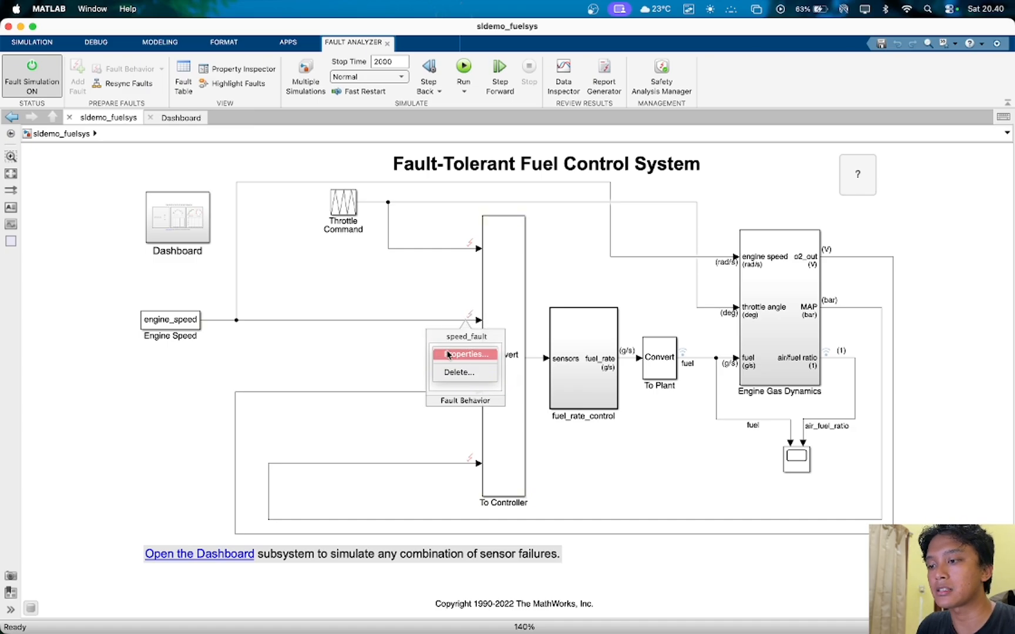
{"action": "left_click", "coordinate": [448, 354]}
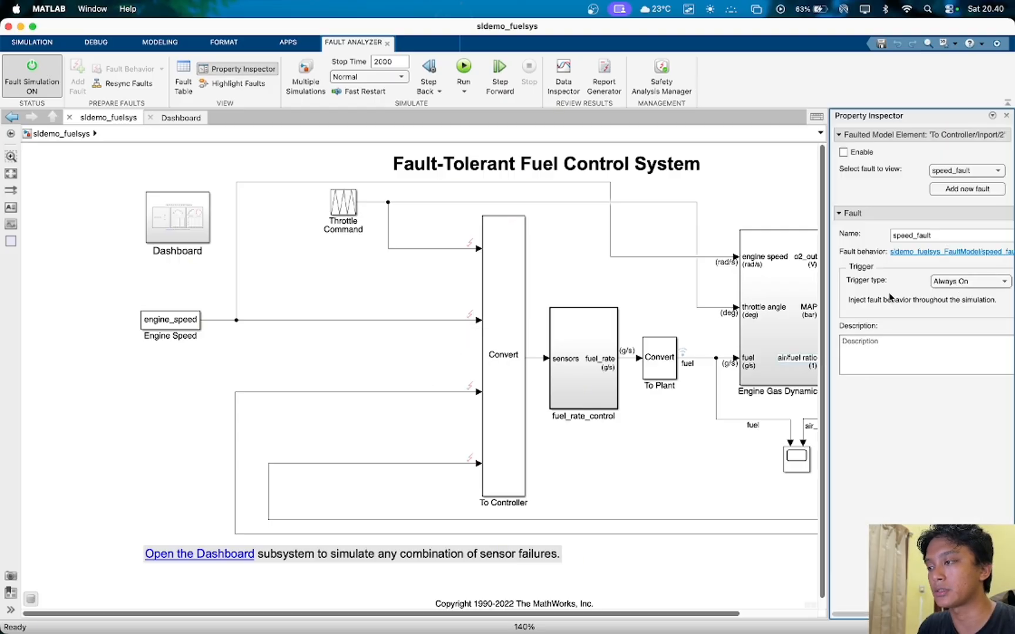
{"action": "left_click", "coordinate": [1005, 115]}
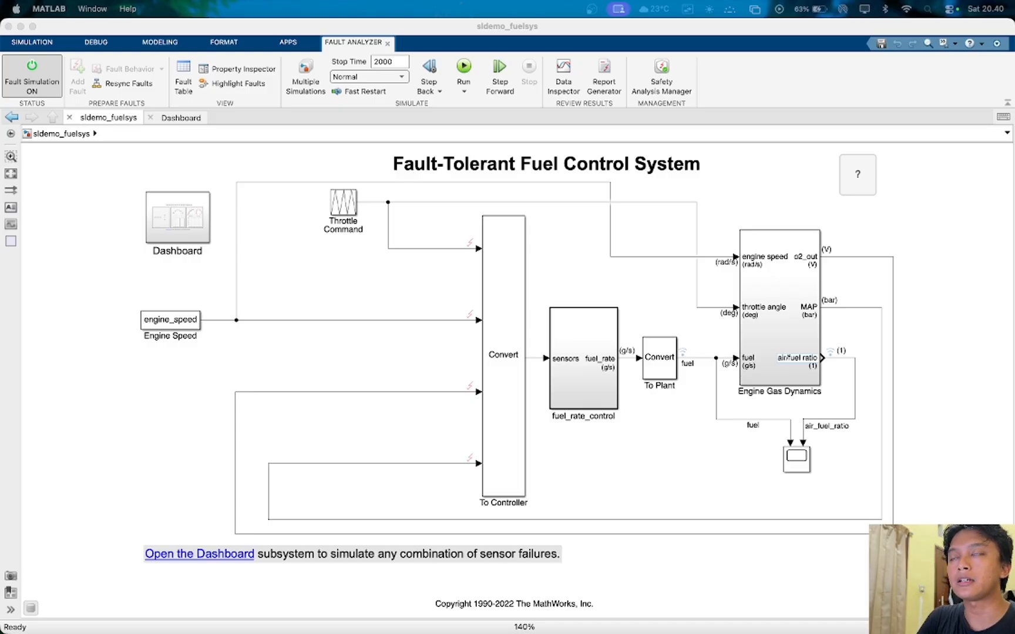
{"action": "left_click", "coordinate": [402, 301]}
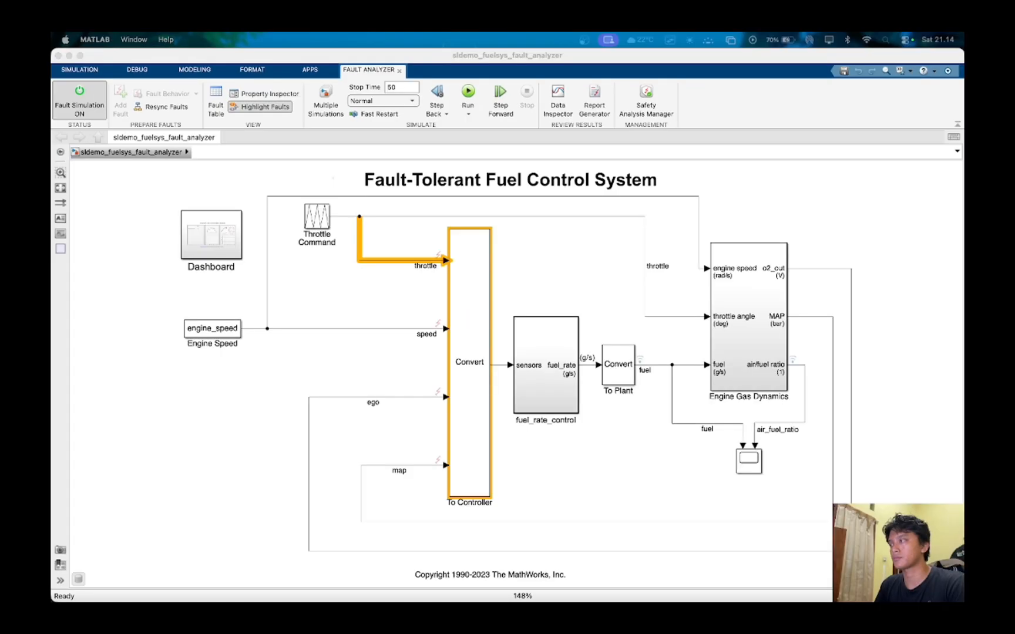
{"action": "left_click", "coordinate": [914, 189]}
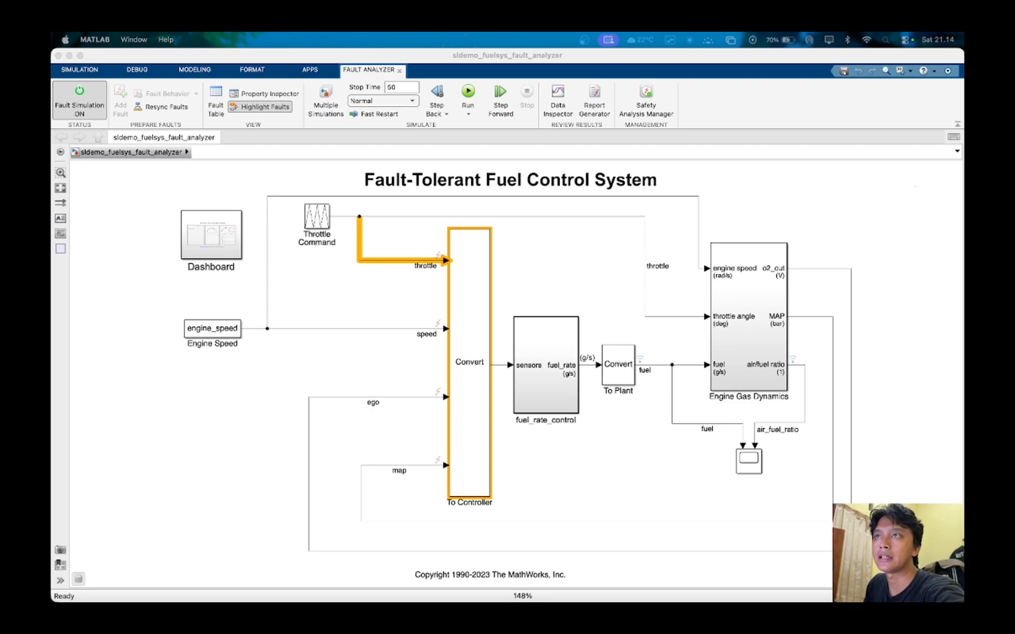
- Choose Timed as the trigger type of throttle_fault on the throttle signal, check its trigger time and close its properties
{"action": "left_click", "coordinate": [436, 252]}
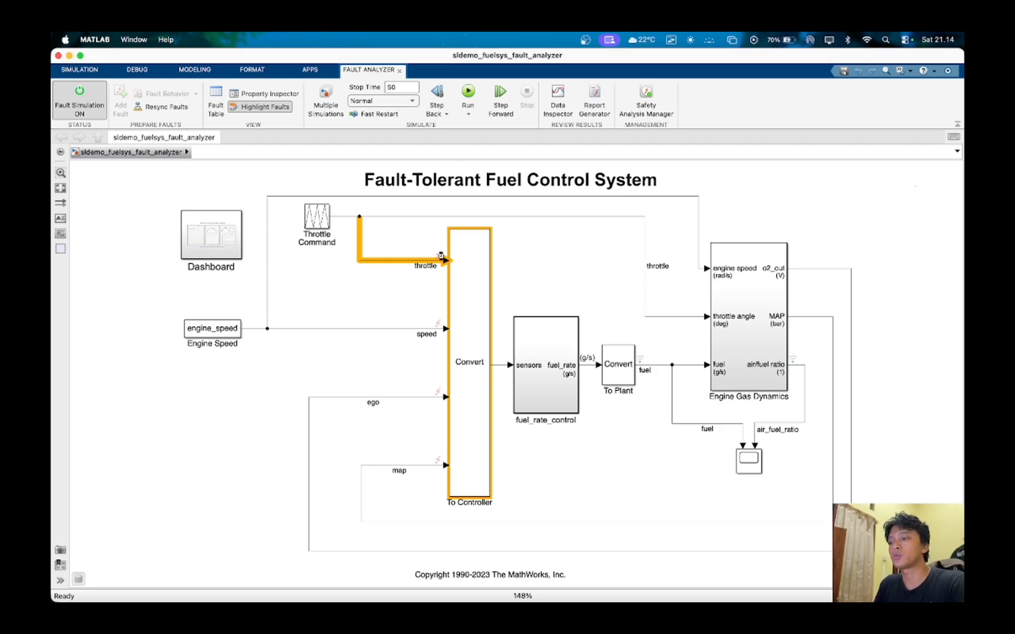
{"action": "left_click", "coordinate": [438, 254]}
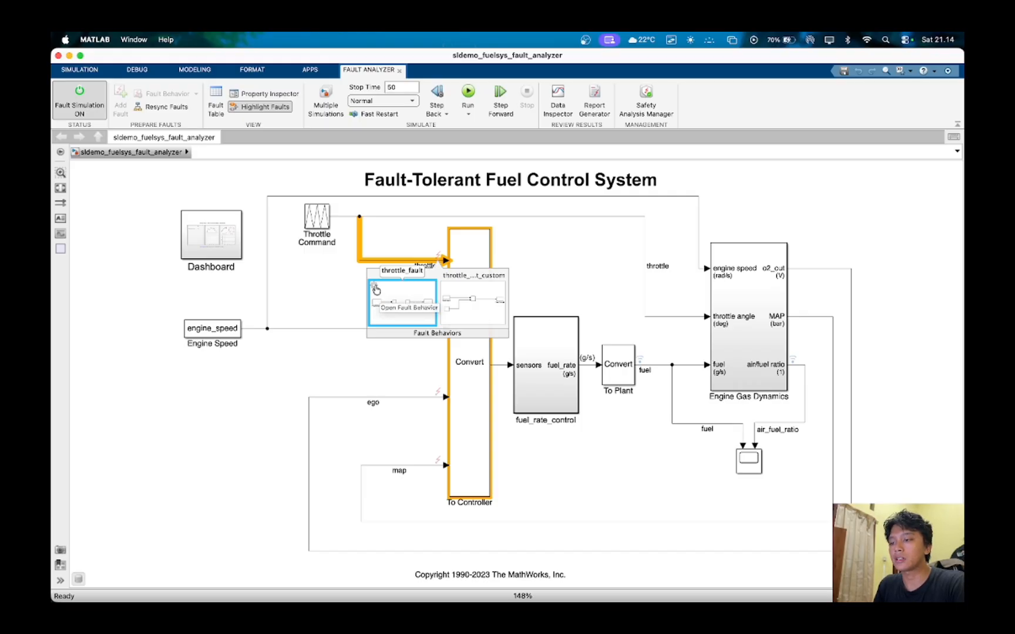
{"action": "left_click", "coordinate": [378, 290]}
{"action": "left_click", "coordinate": [389, 291]}
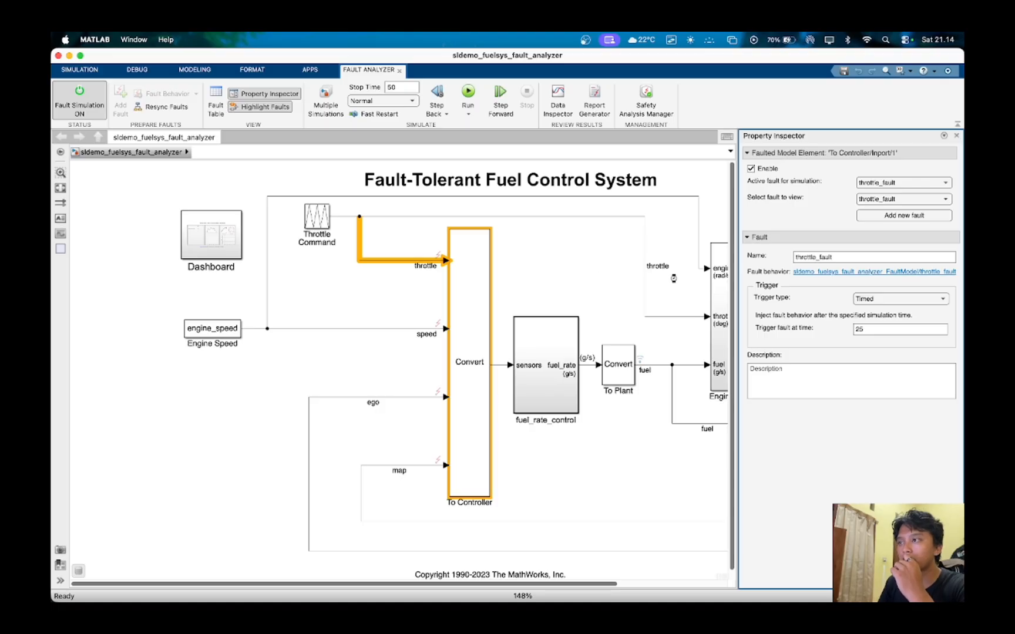
{"action": "left_click", "coordinate": [878, 298]}
{"action": "left_click", "coordinate": [876, 326]}
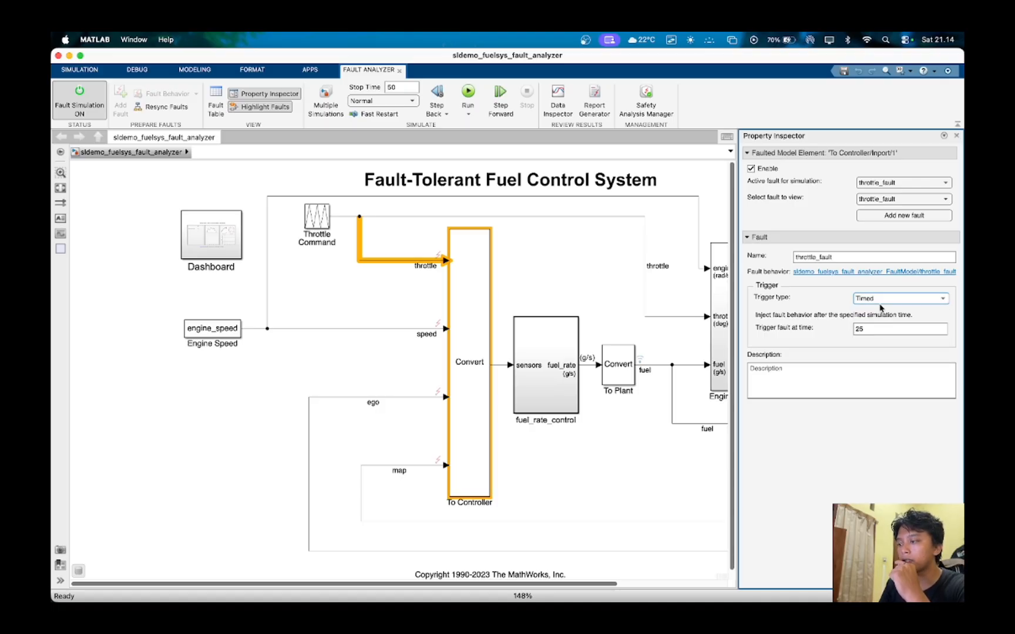
{"action": "left_click", "coordinate": [879, 299]}
{"action": "left_click", "coordinate": [879, 298]}
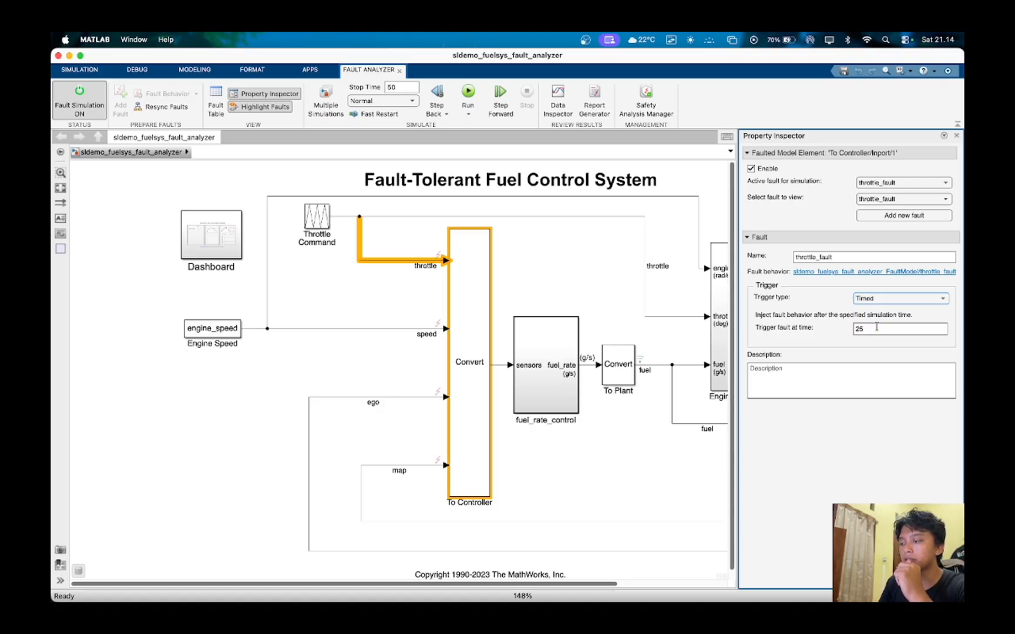
{"action": "left_click", "coordinate": [880, 299]}
{"action": "left_click", "coordinate": [879, 328]}
{"action": "left_click", "coordinate": [888, 330]}
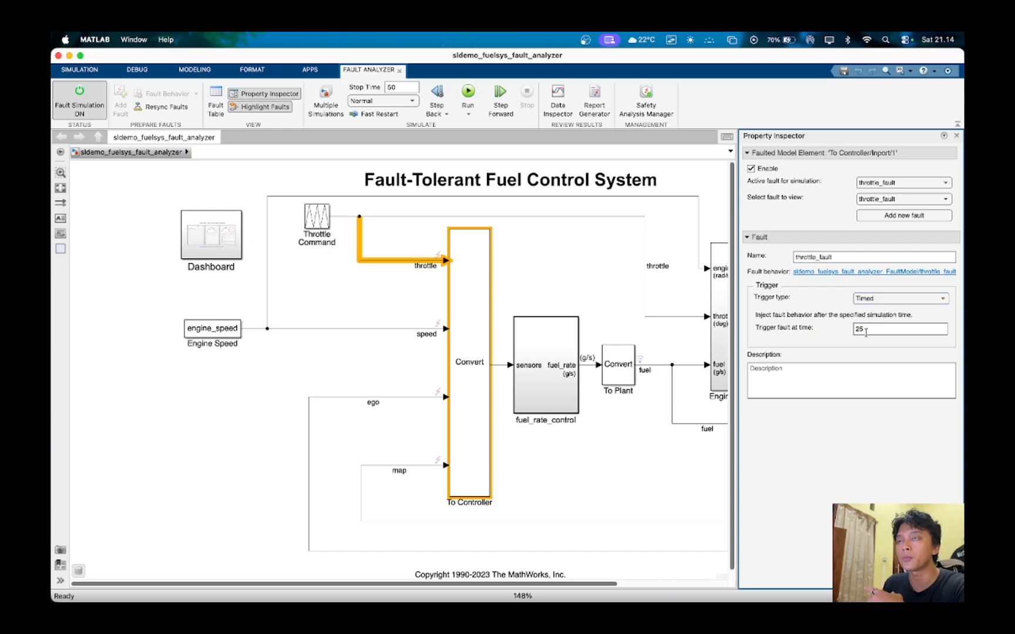
{"action": "left_click", "coordinate": [956, 135]}
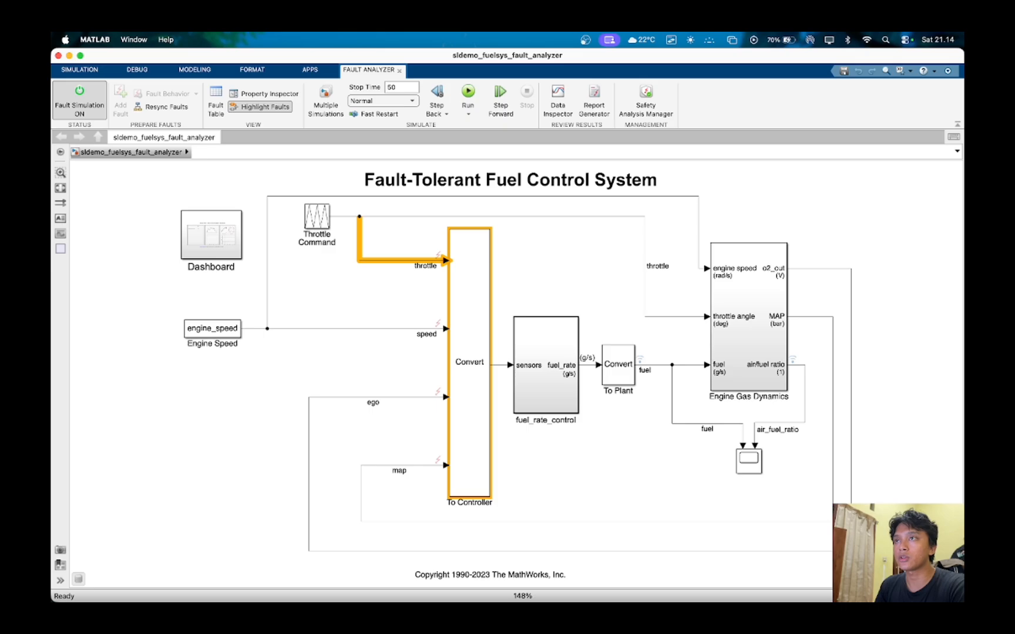
- Show the fault table and choose Timed as the trigger type of speed_fault on the speed signal
{"action": "left_click", "coordinate": [215, 102]}
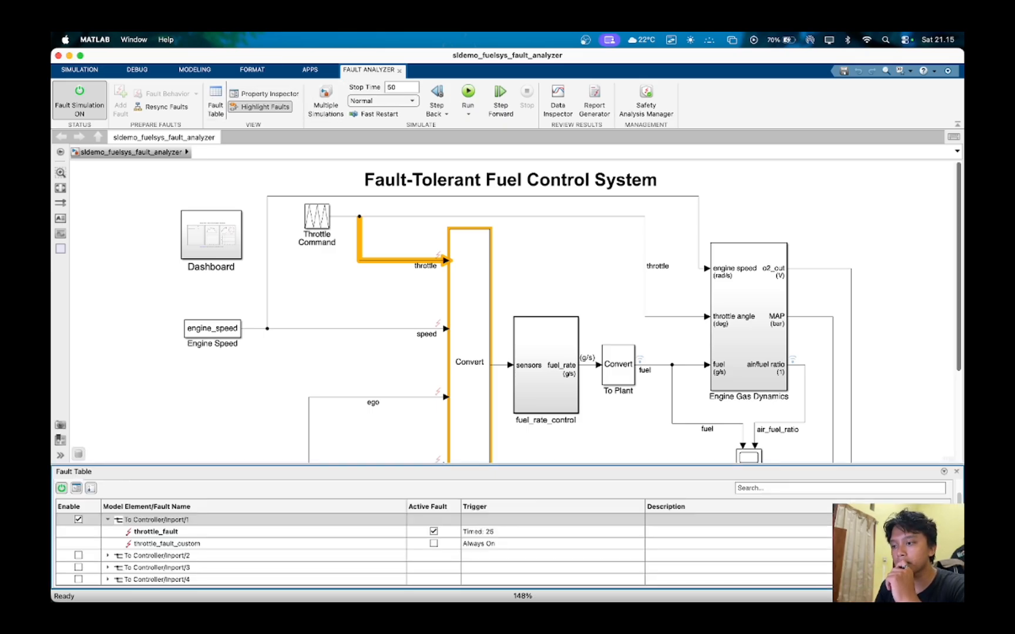
{"action": "left_click", "coordinate": [436, 323]}
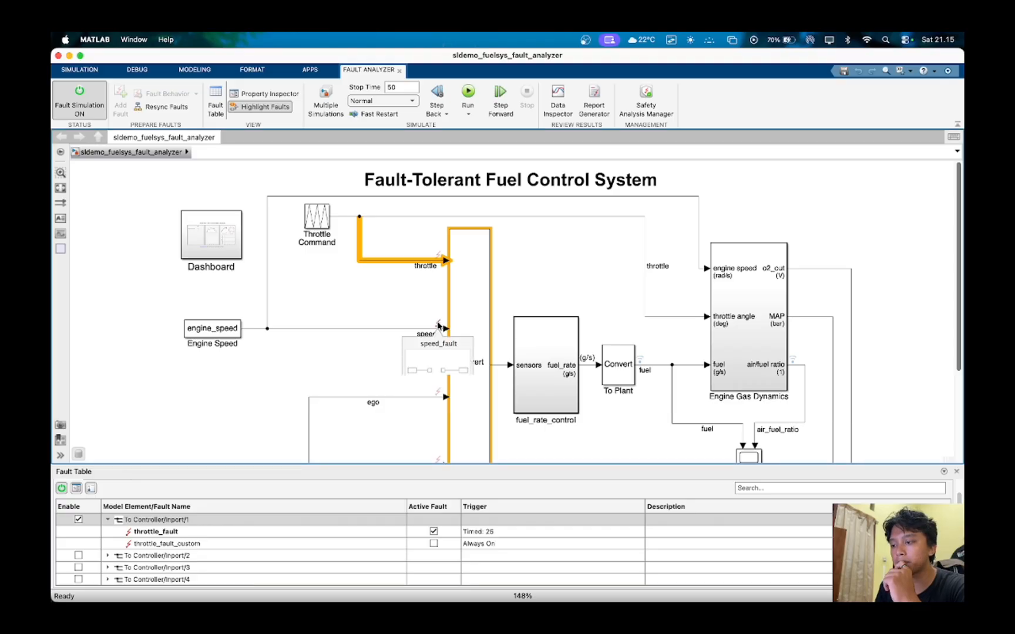
{"action": "right_click", "coordinate": [436, 324]}
{"action": "left_click", "coordinate": [420, 312]}
{"action": "left_click", "coordinate": [437, 324]}
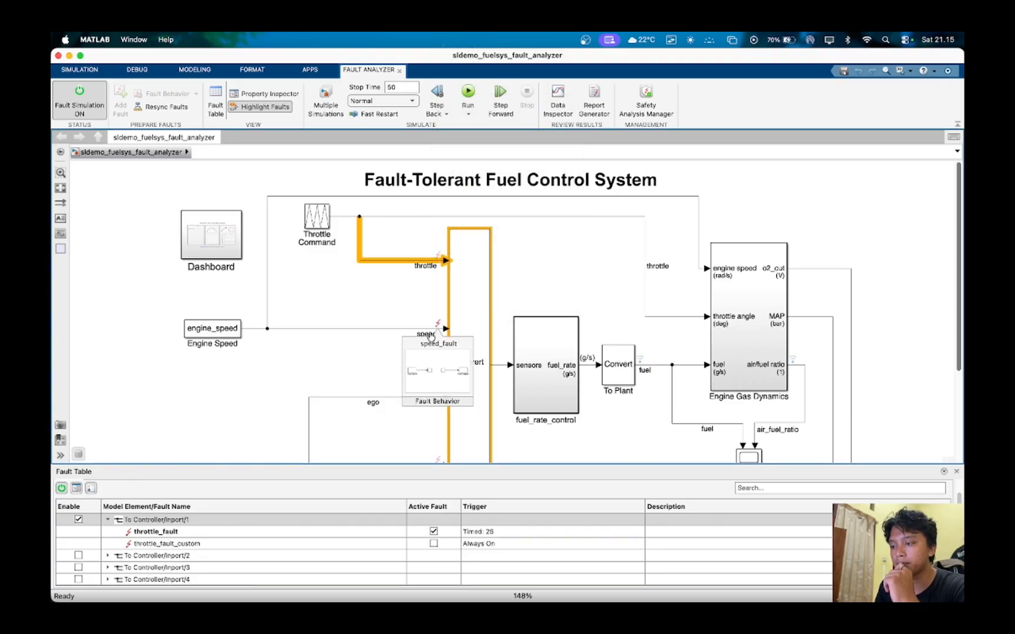
{"action": "right_click", "coordinate": [409, 354]}
{"action": "left_click", "coordinate": [434, 360]}
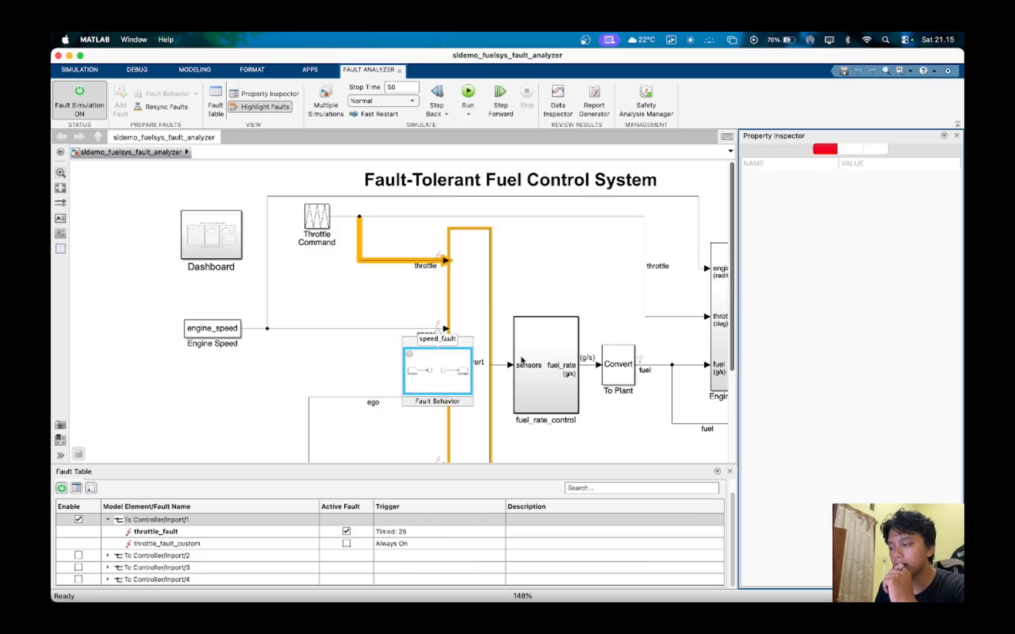
{"action": "left_click", "coordinate": [877, 289]}
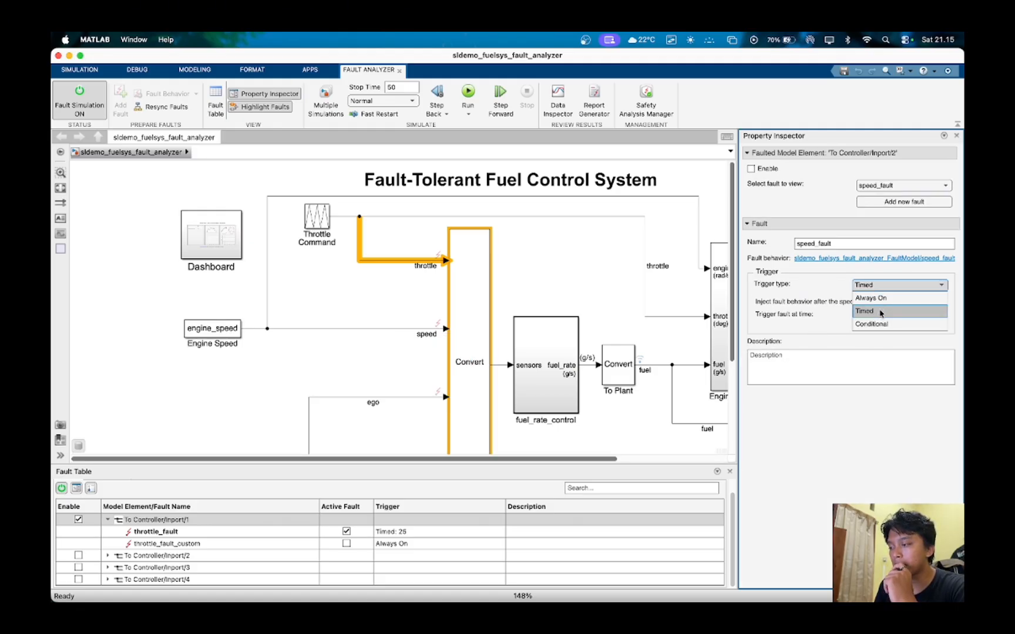
{"action": "left_click", "coordinate": [883, 313]}
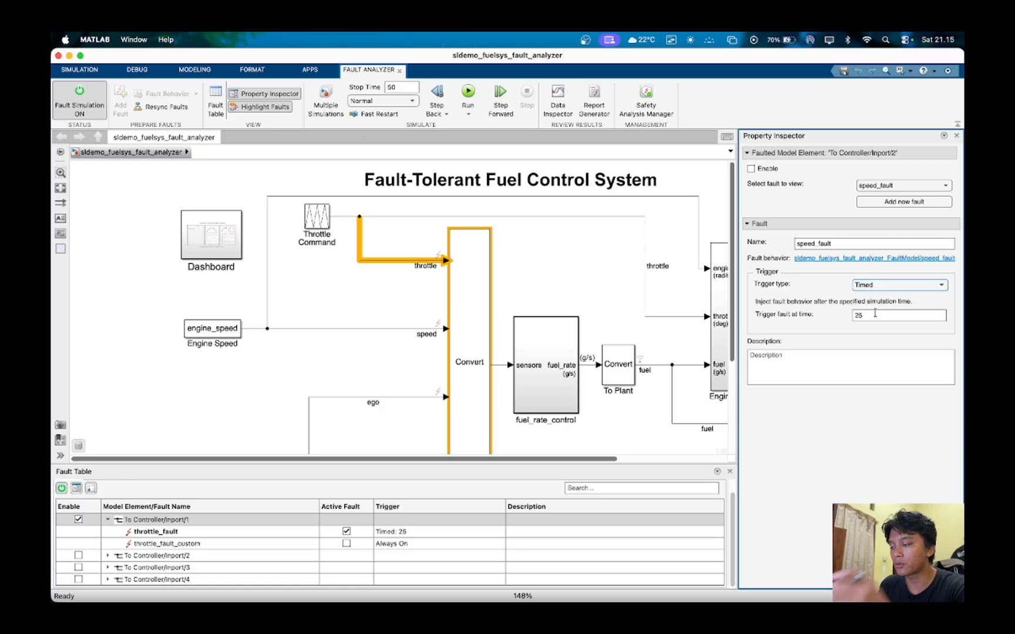
{"action": "left_click", "coordinate": [956, 135]}
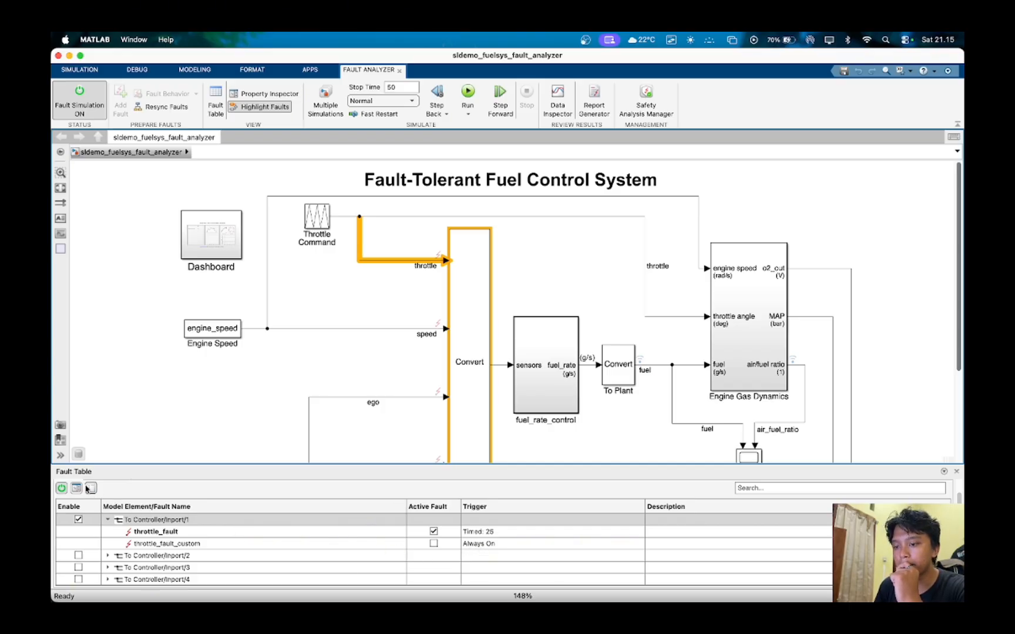
- Examine the enable, active fault and trigger settings of the To Controller/Inport/1 faults in the fault table
{"action": "left_click", "coordinate": [477, 535]}
{"action": "left_click", "coordinate": [481, 541]}
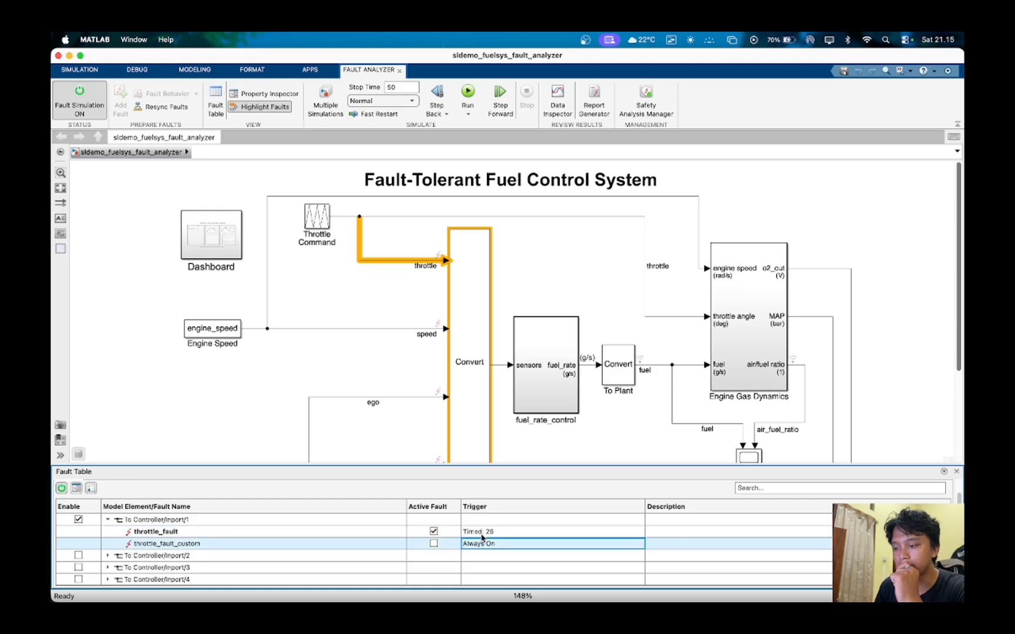
{"action": "left_click", "coordinate": [448, 533]}
{"action": "left_click", "coordinate": [90, 521]}
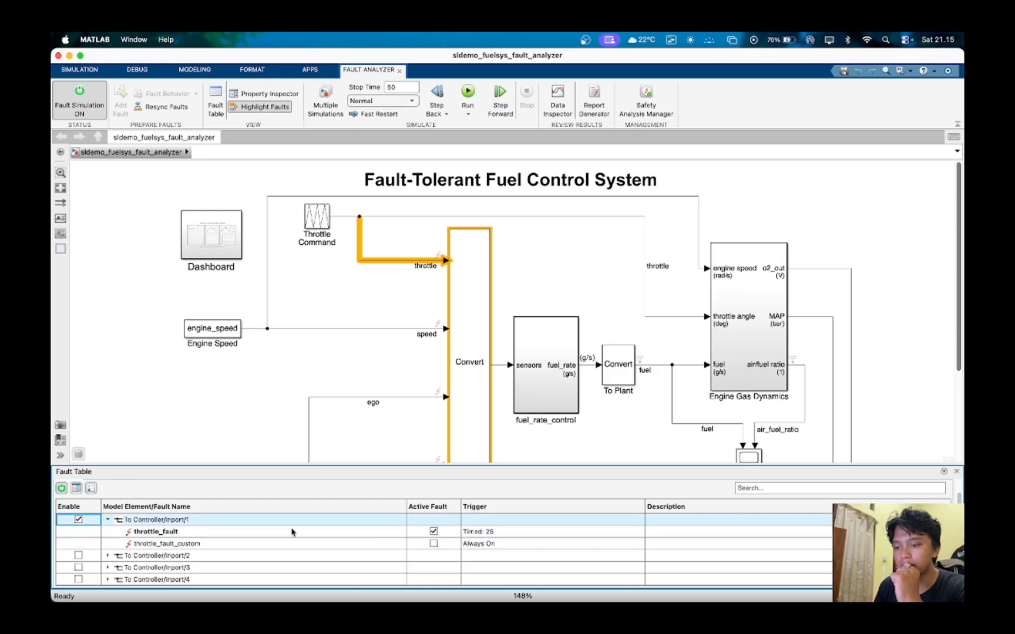
{"action": "left_click", "coordinate": [451, 537]}
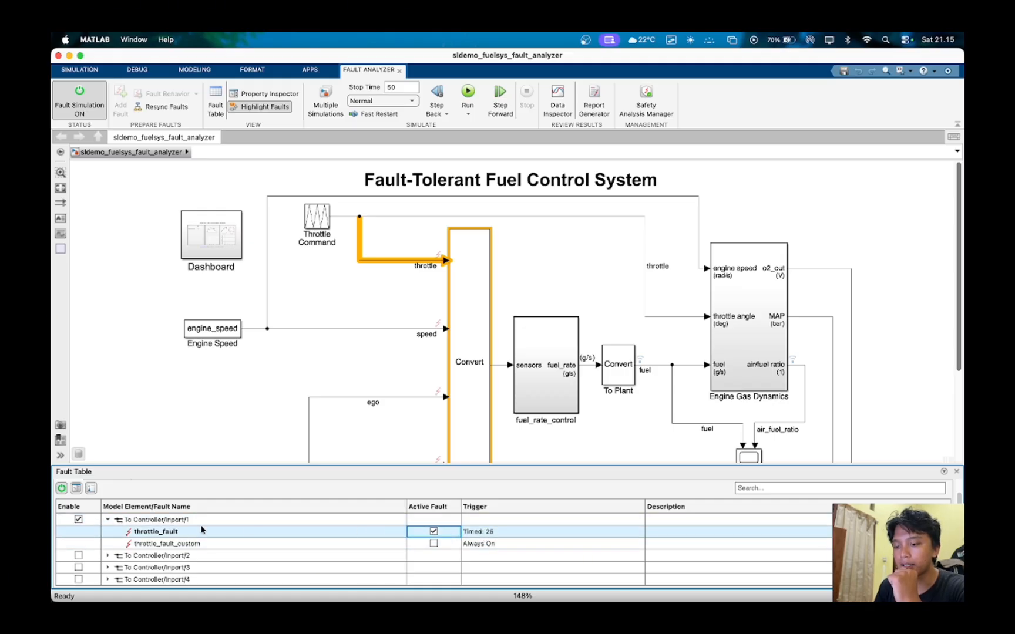
{"action": "left_click", "coordinate": [114, 517]}
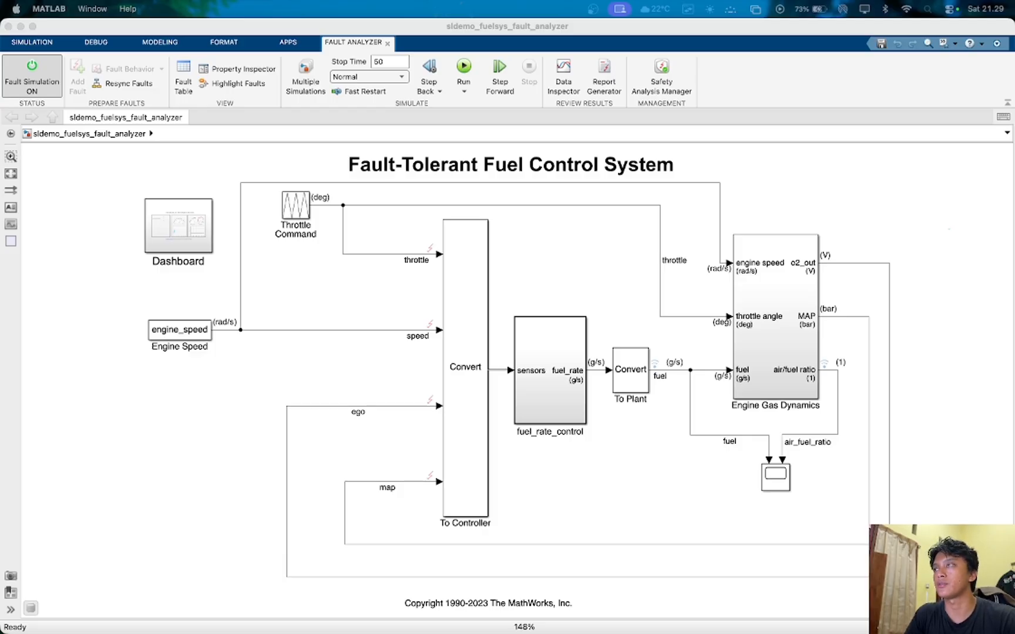
- Fit the whole model in view, simulate it with fault simulation on and dismiss the notification
{"action": "left_click", "coordinate": [852, 214]}
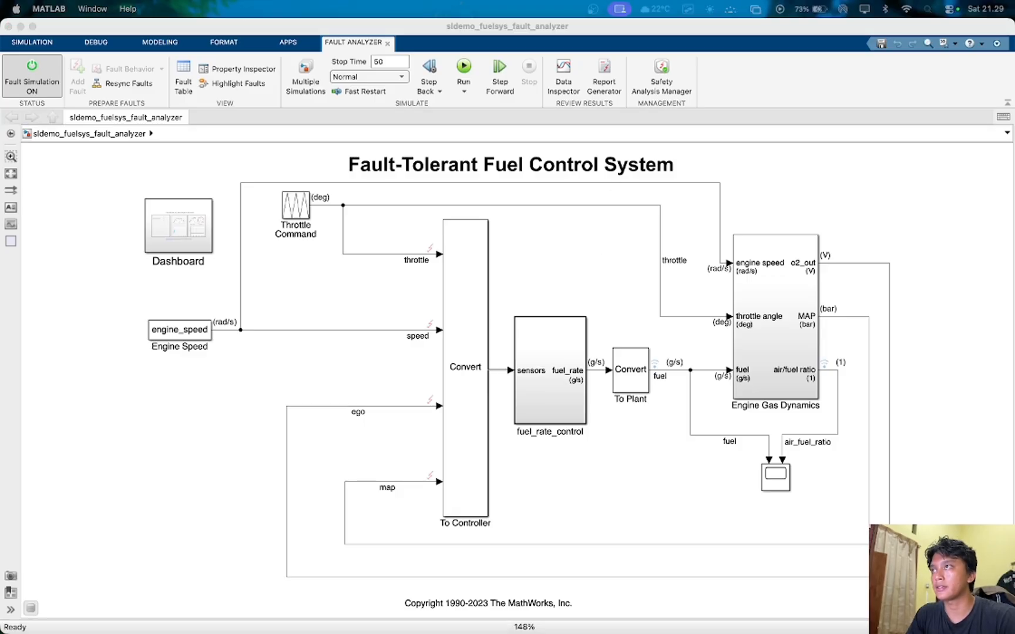
{"action": "left_click", "coordinate": [807, 200]}
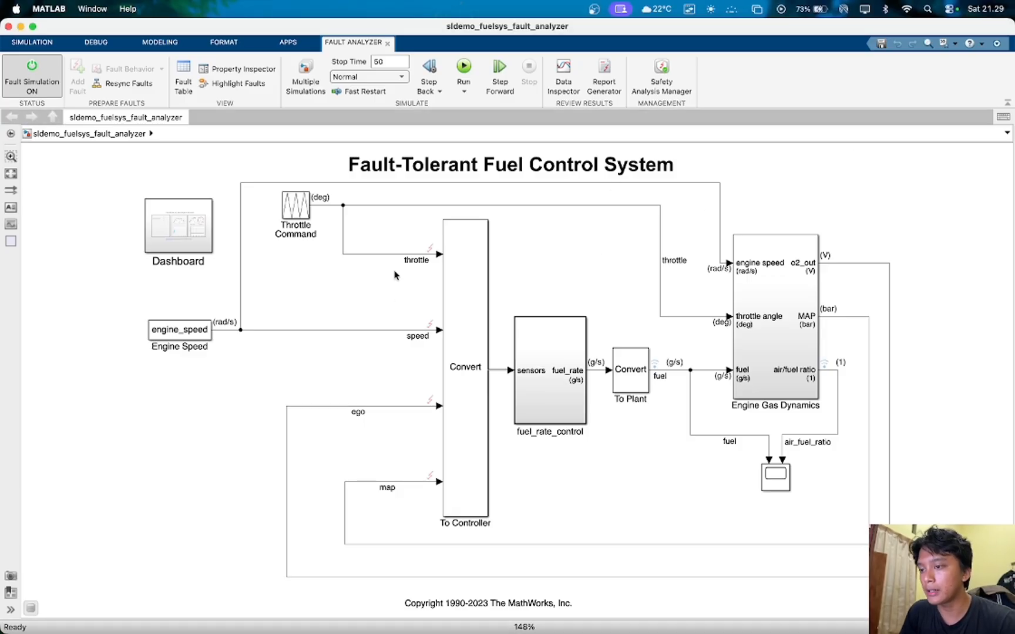
{"action": "scroll", "coordinate": [482, 333], "scroll_direction": "down", "scroll_amount": 4}
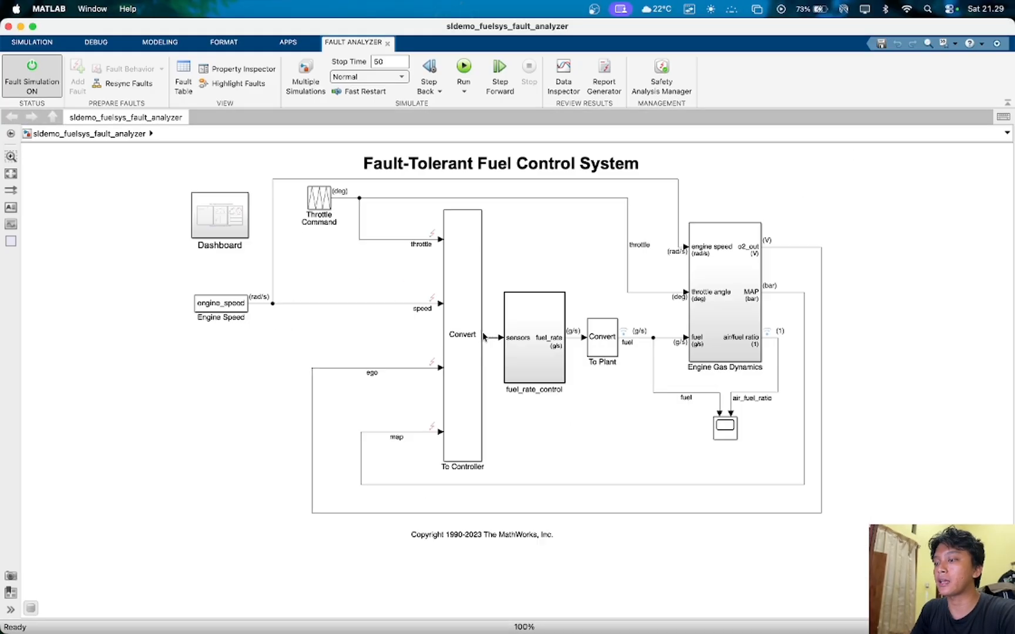
{"action": "scroll", "coordinate": [481, 333], "scroll_direction": "up", "scroll_amount": 4}
{"action": "left_click", "coordinate": [10, 174]}
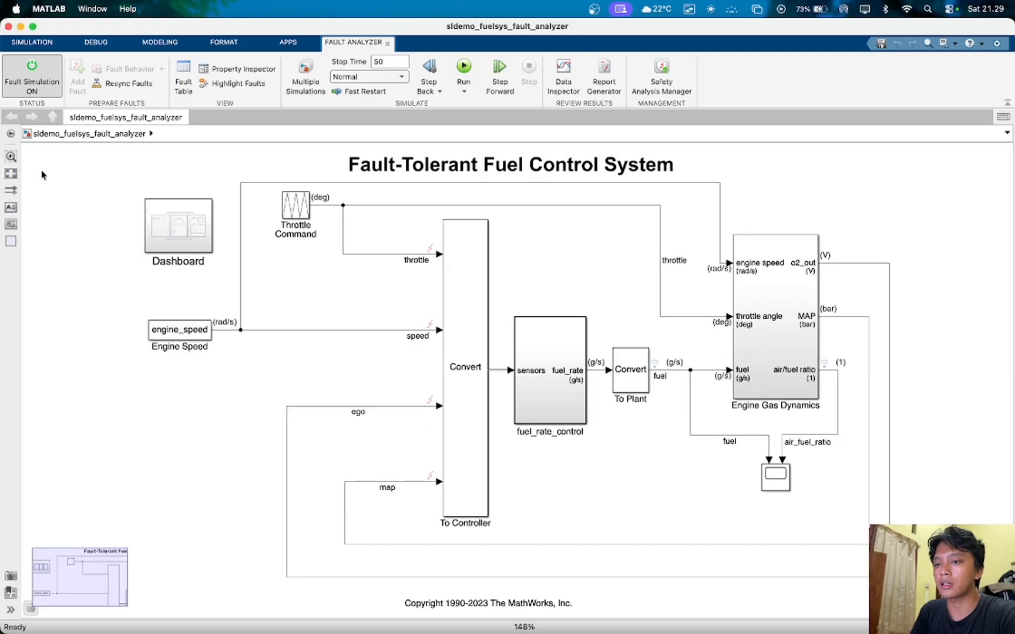
{"action": "left_click", "coordinate": [463, 65]}
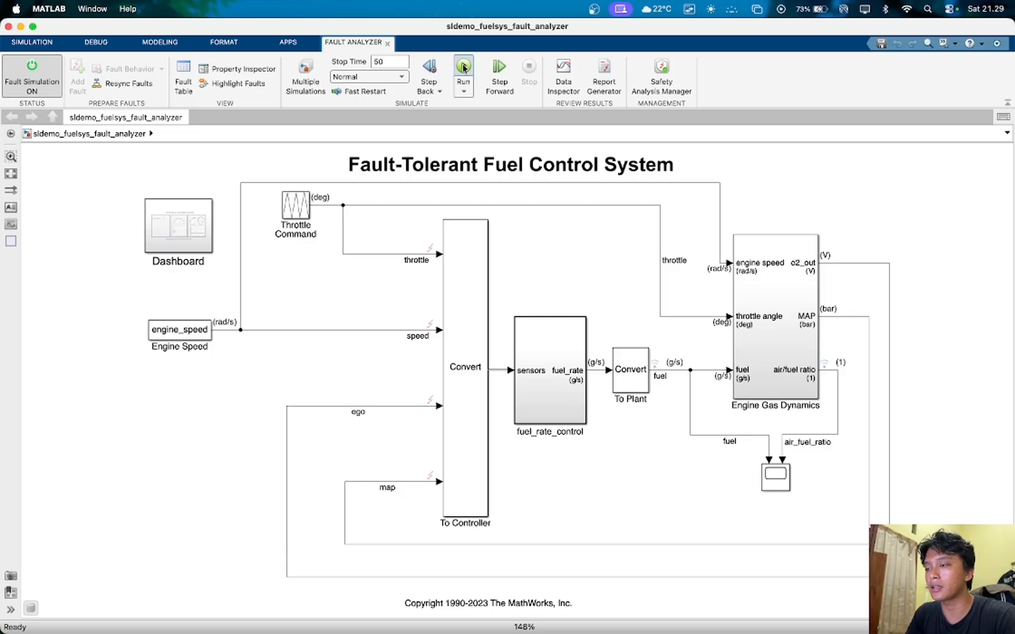
{"action": "key", "text": "ctrl+Up"}
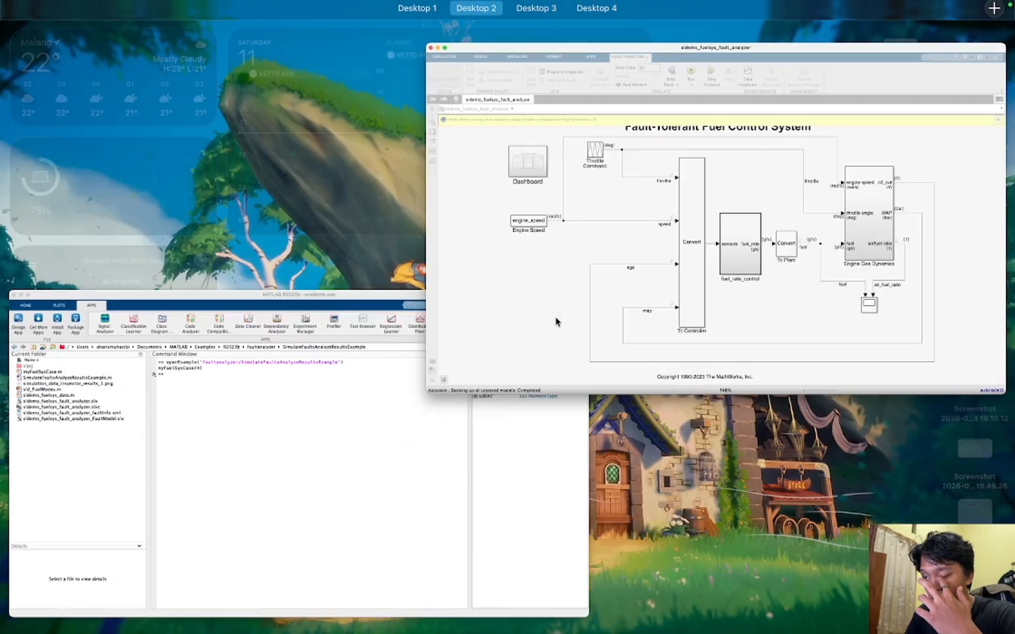
{"action": "left_click", "coordinate": [565, 309]}
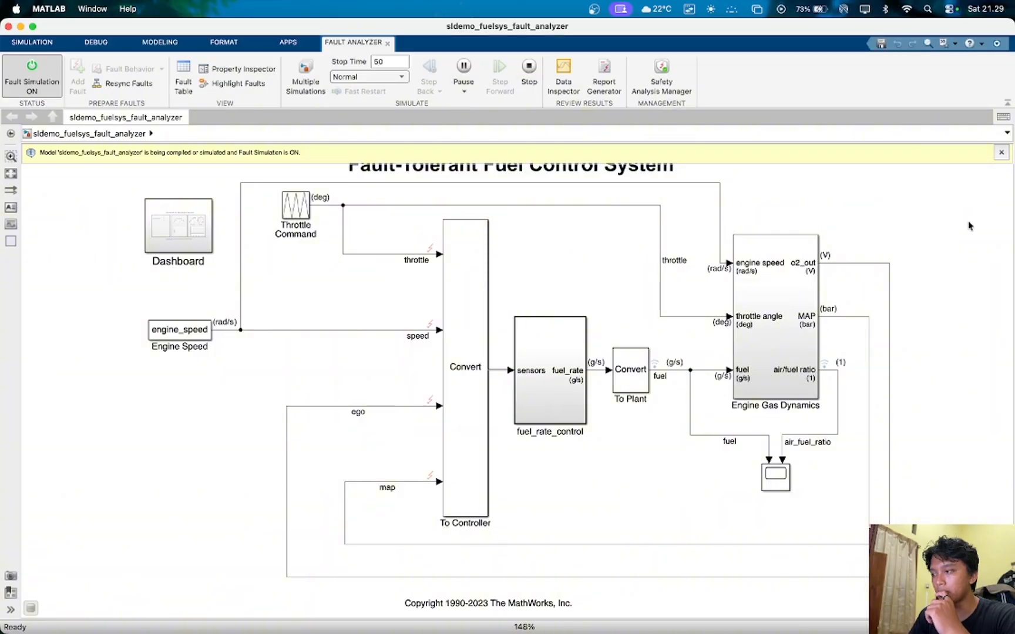
{"action": "left_click", "coordinate": [1001, 154]}
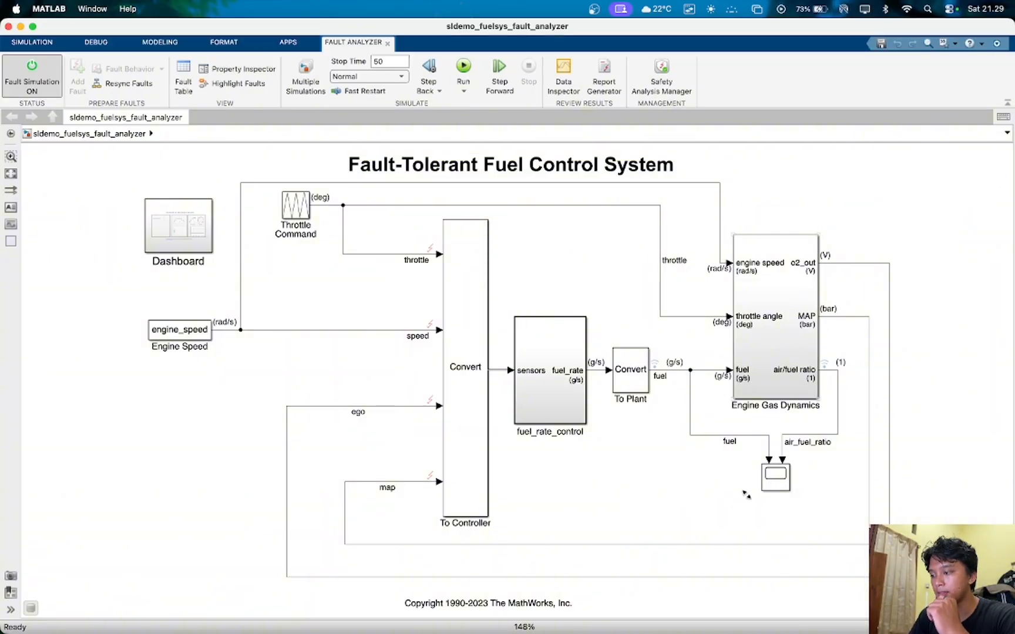
- Open the Scope fed by the fuel and air_fuel_ratio signals and rerun the fault simulation
{"action": "double_click", "coordinate": [777, 478]}
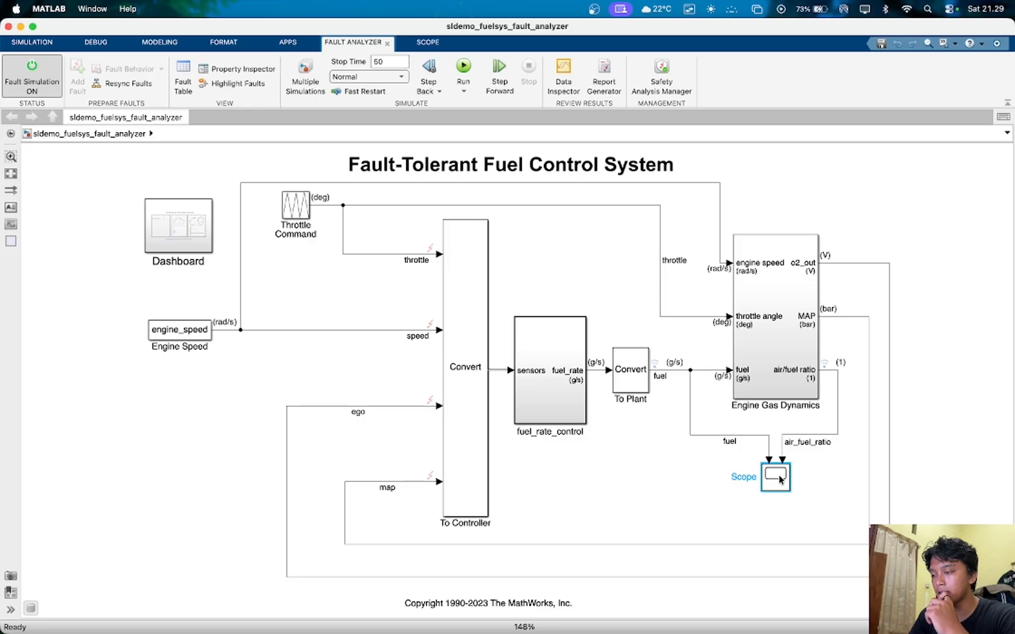
{"action": "left_click", "coordinate": [364, 139]}
{"action": "left_click", "coordinate": [463, 68]}
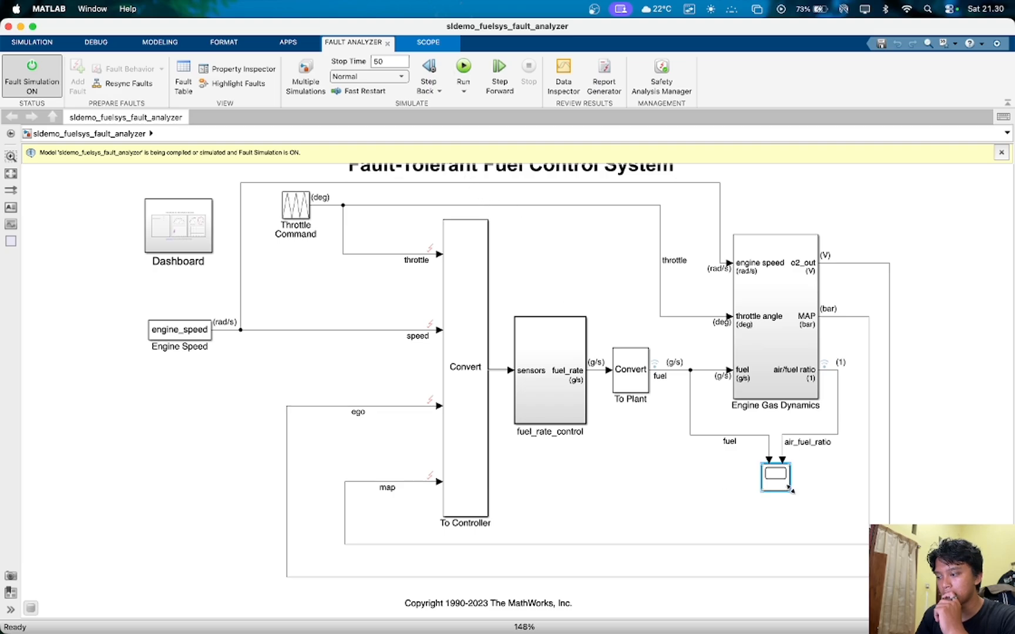
{"action": "left_click", "coordinate": [465, 87]}
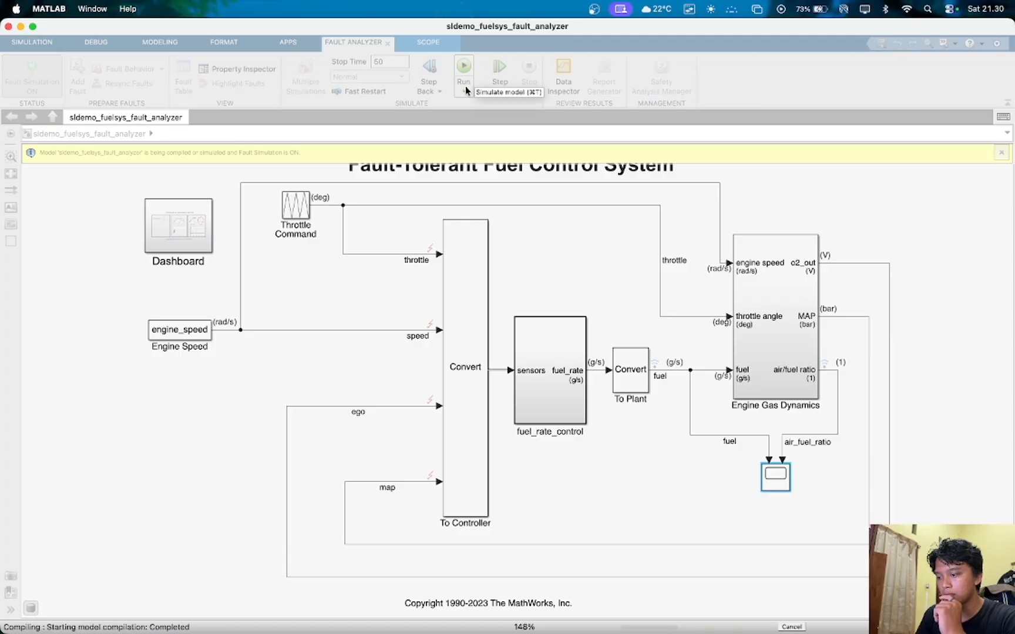
- Open the Scope to view the fuel and air_fuel_ratio signals during the fault simulation and close it again
{"action": "key", "text": "ctrl+Up"}
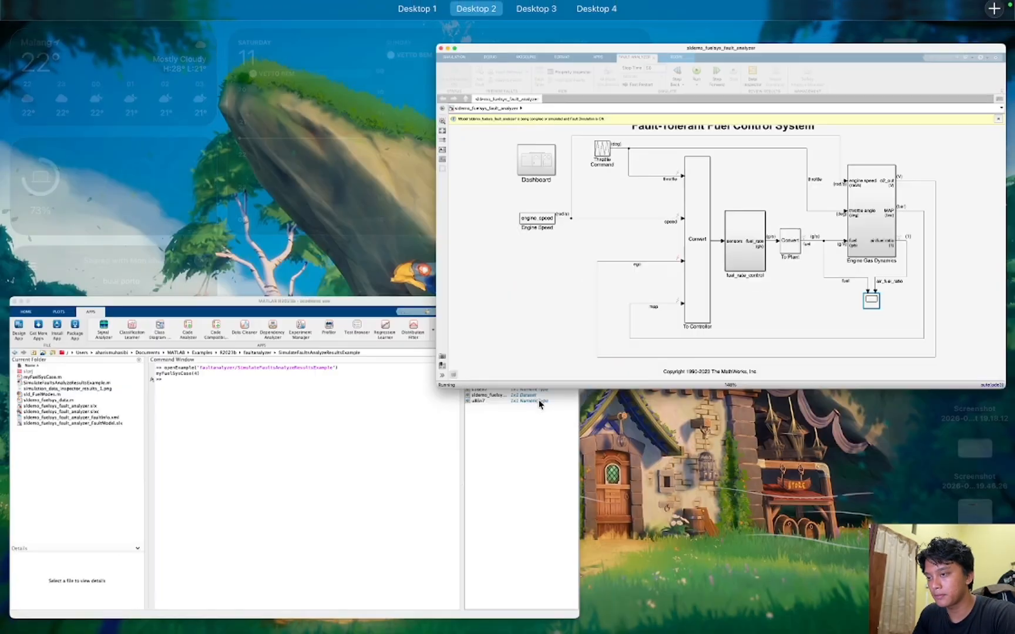
{"action": "left_click", "coordinate": [539, 405]}
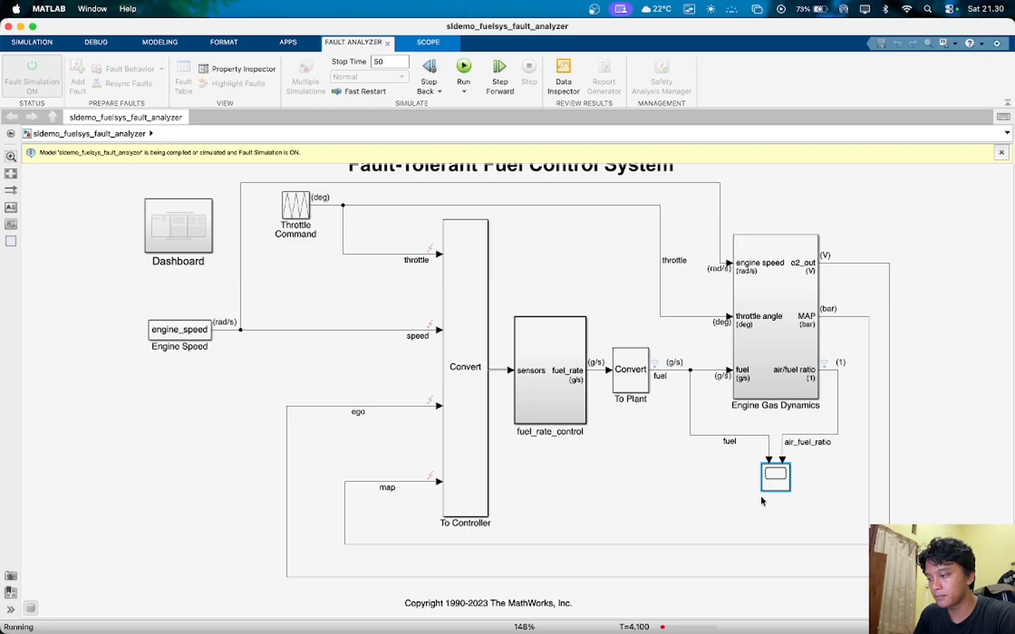
{"action": "double_click", "coordinate": [775, 479]}
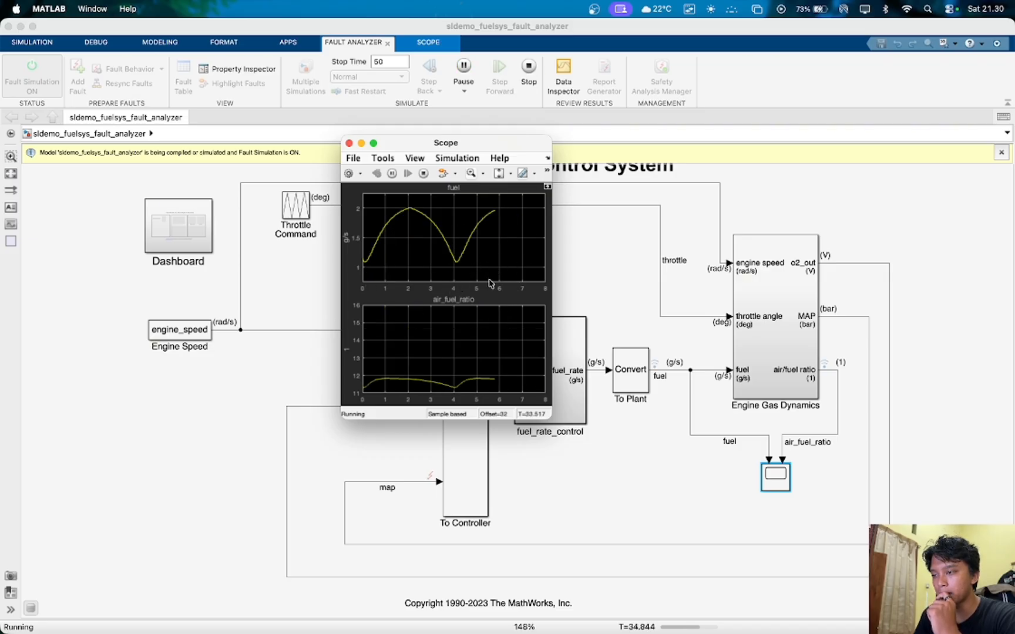
{"action": "left_click", "coordinate": [349, 143]}
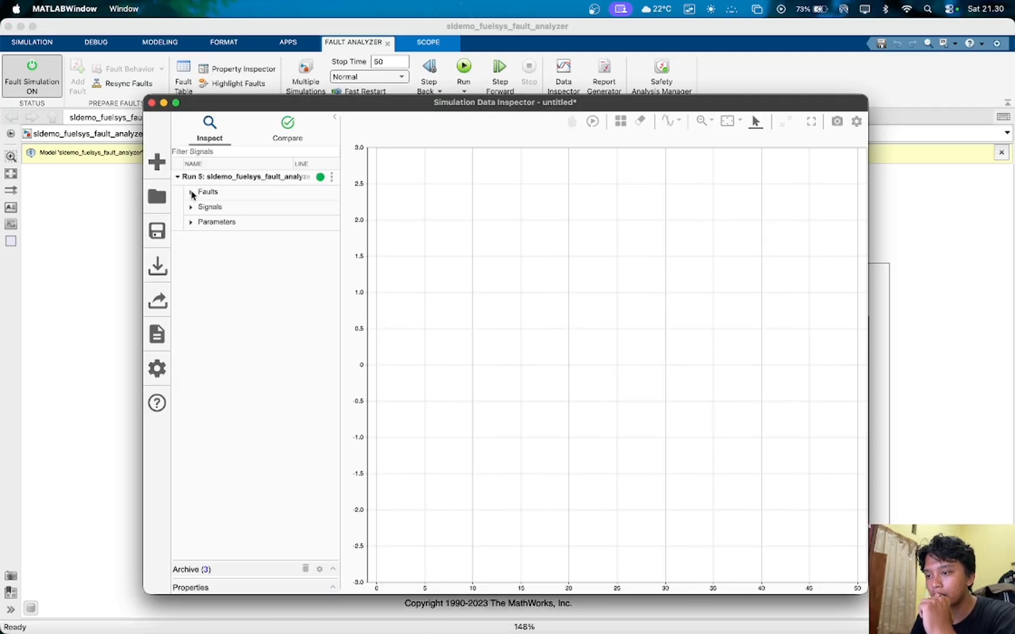
- Plot throttle_fault from the faults of Run 5 in the Simulation Data Inspector and close the inspector
{"action": "left_click", "coordinate": [191, 192]}
{"action": "left_click", "coordinate": [177, 208]}
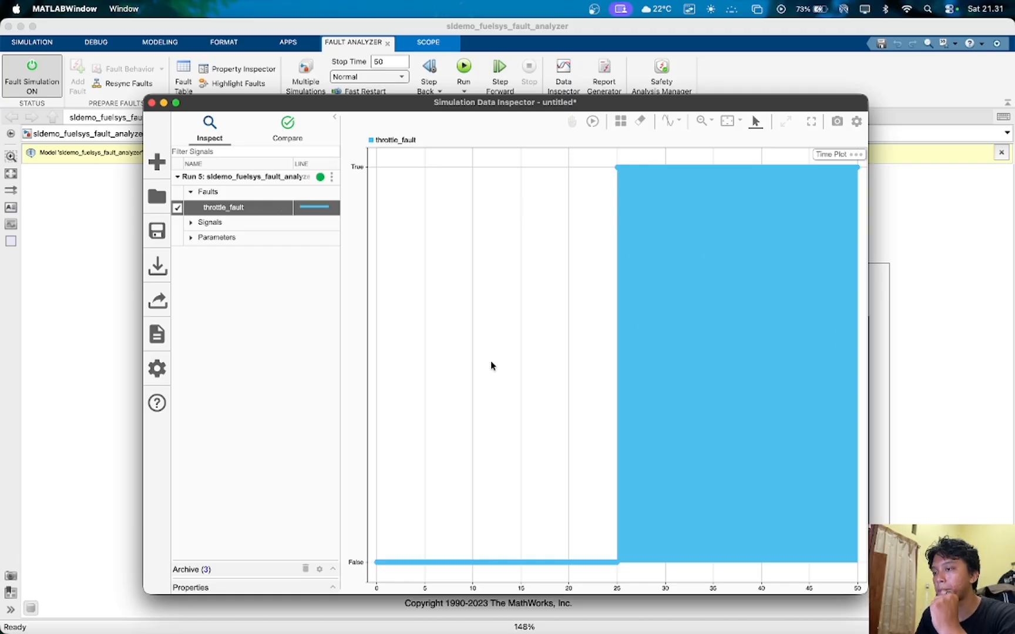
{"action": "left_click", "coordinate": [151, 104]}
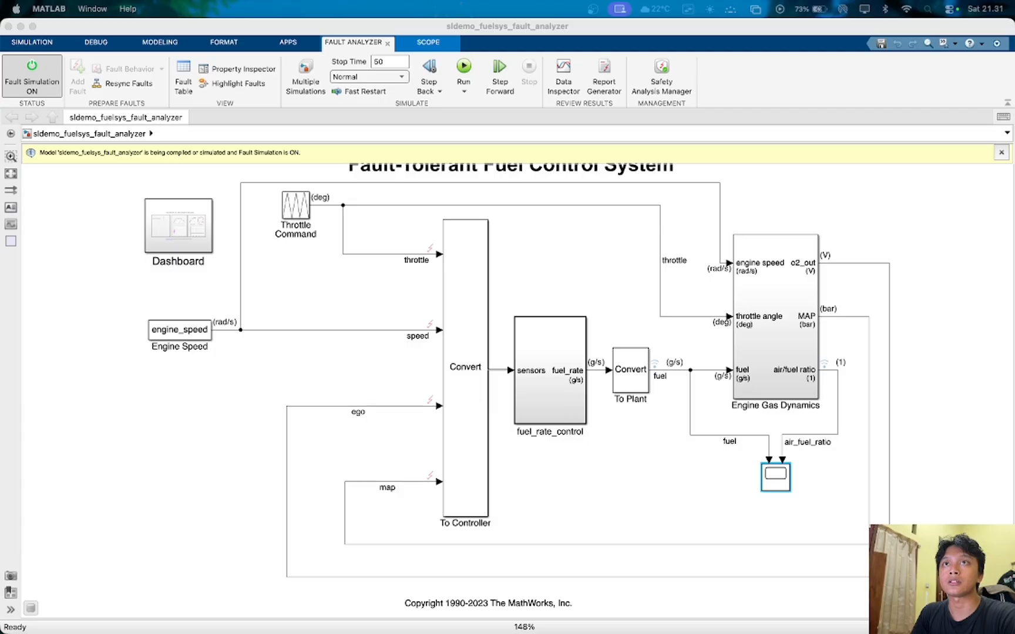
{"action": "key", "text": "ctrl+Up"}
{"action": "key", "text": "ctrl+Up"}
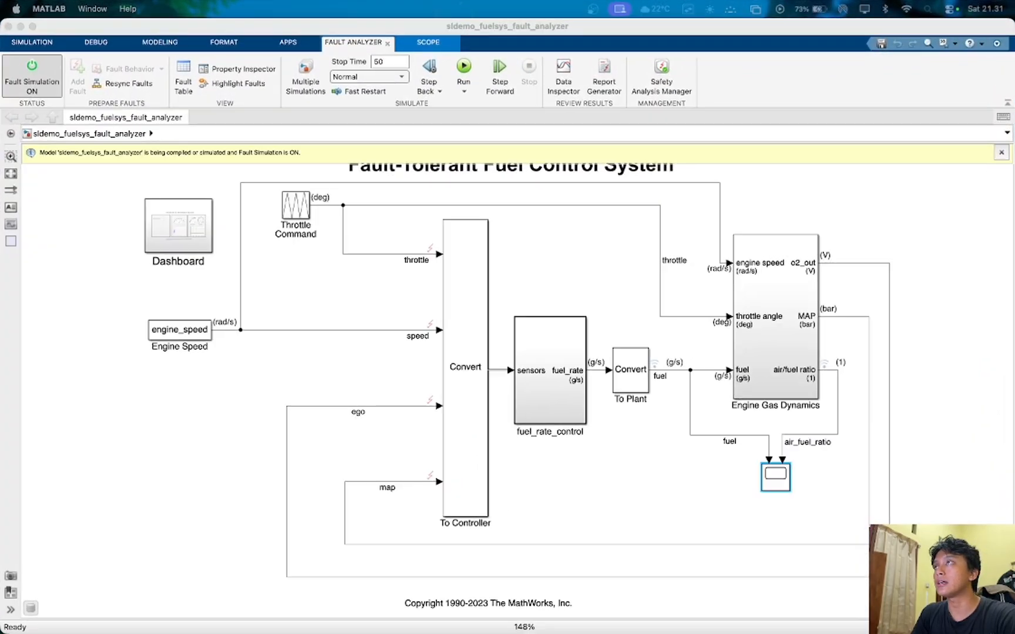